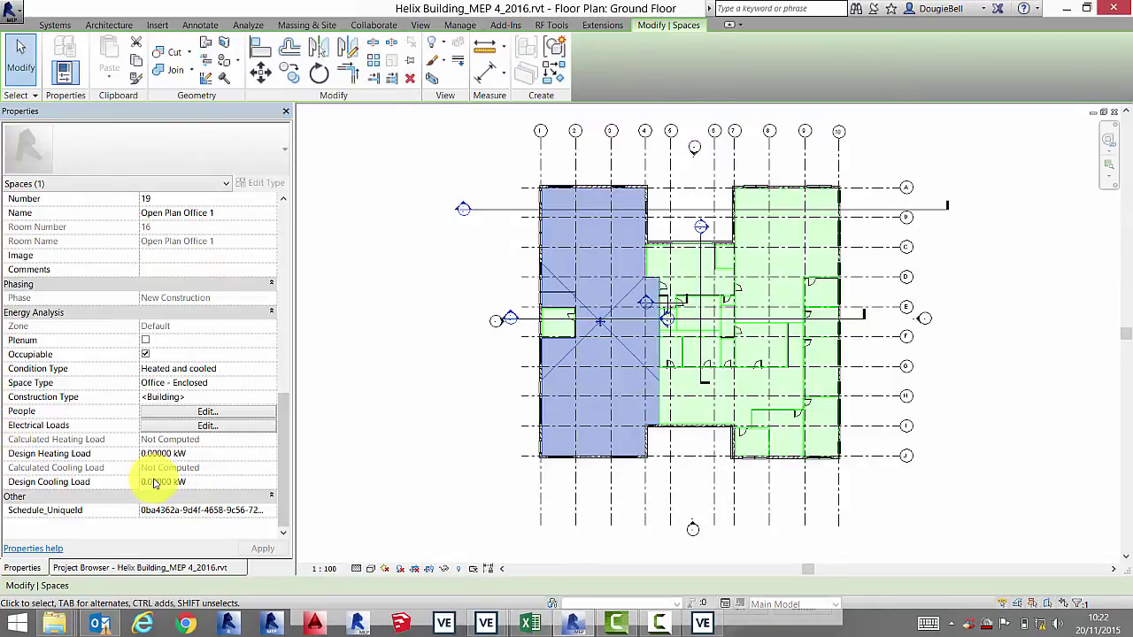
# Export the project's spaces to gbXML as Helix Building_MEP_2016.xml in Documents
pyautogui.click(14, 12)
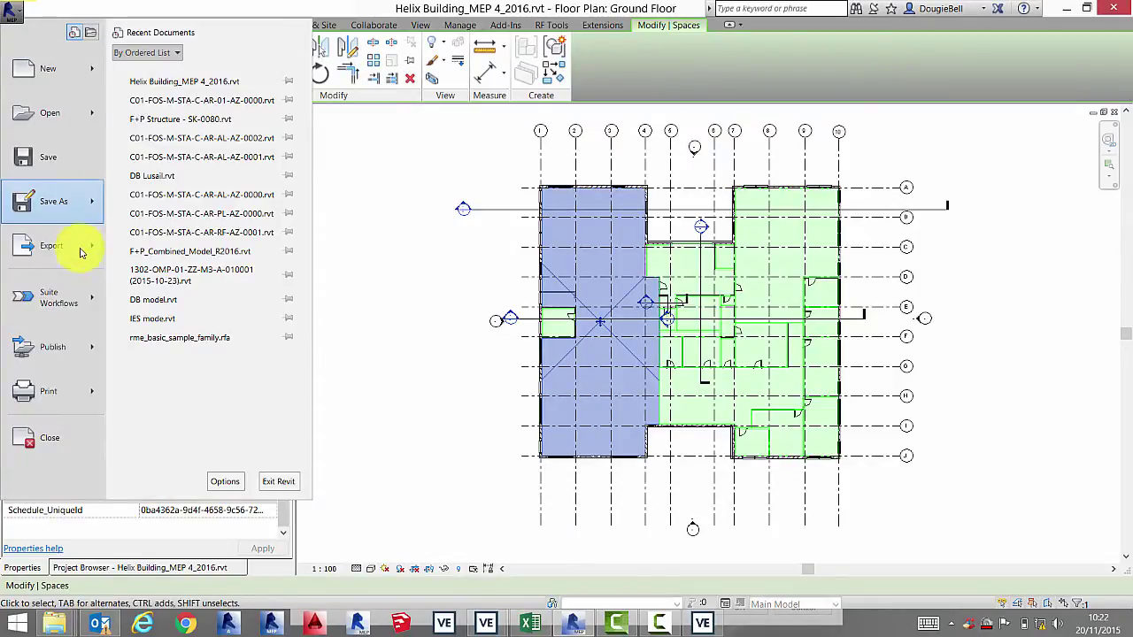
pyautogui.moveTo(26, 252)
pyautogui.click(155, 243)
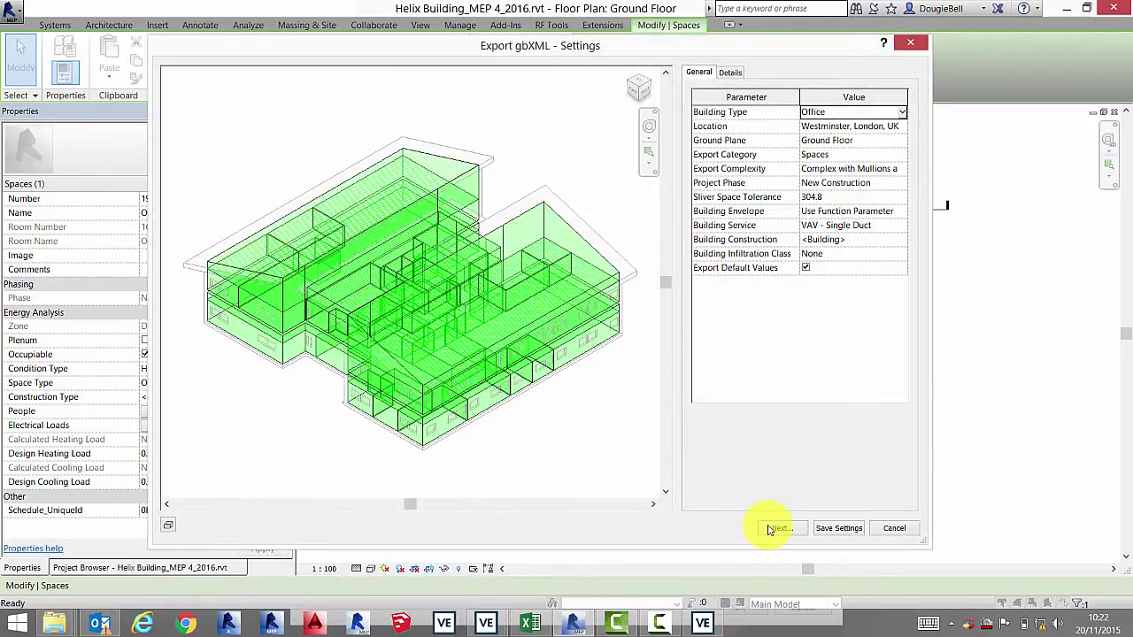
pyautogui.click(776, 529)
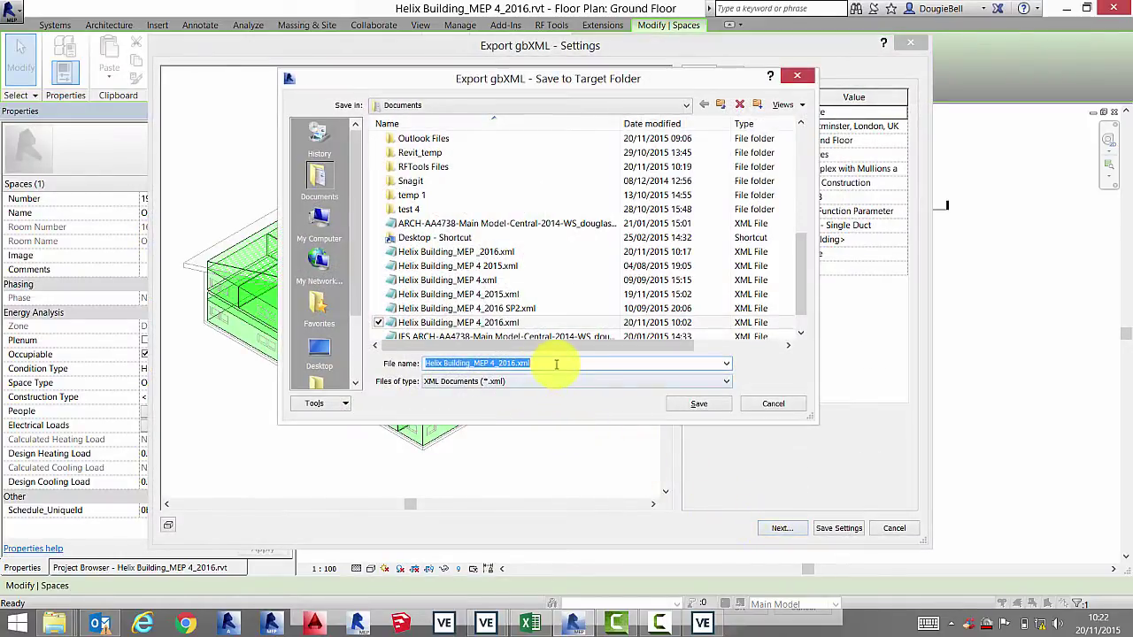
pyautogui.click(494, 363)
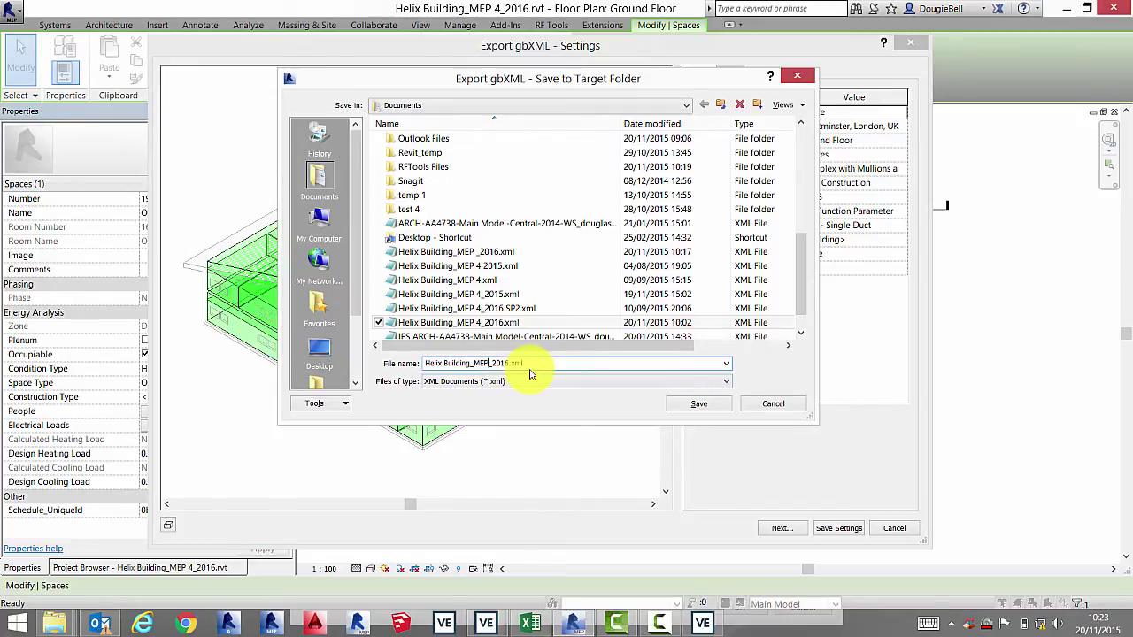
pyautogui.press('Return')
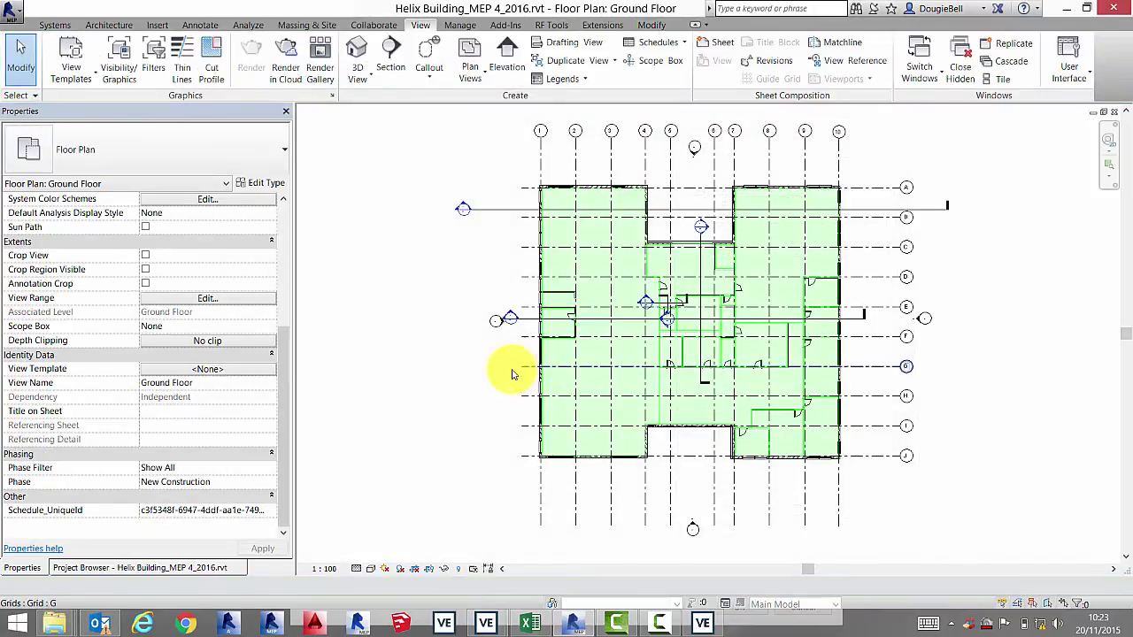
# Start a new Schedule/Quantities for the Spaces category
pyautogui.click(655, 43)
pyautogui.click(644, 64)
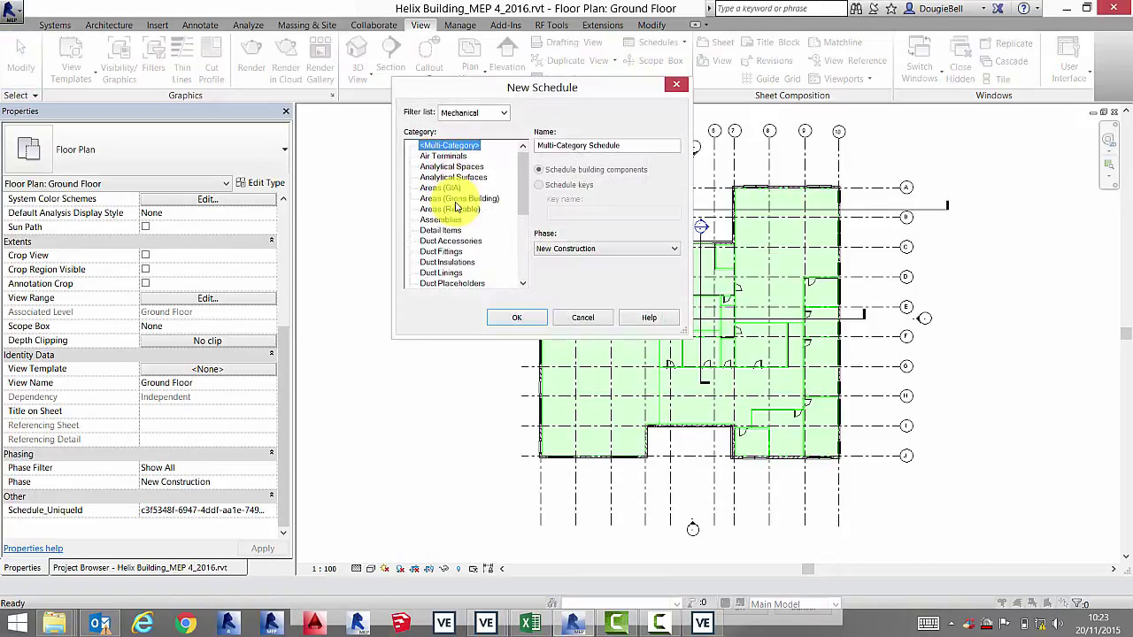
pyautogui.moveTo(521, 192); pyautogui.dragTo(520, 240)
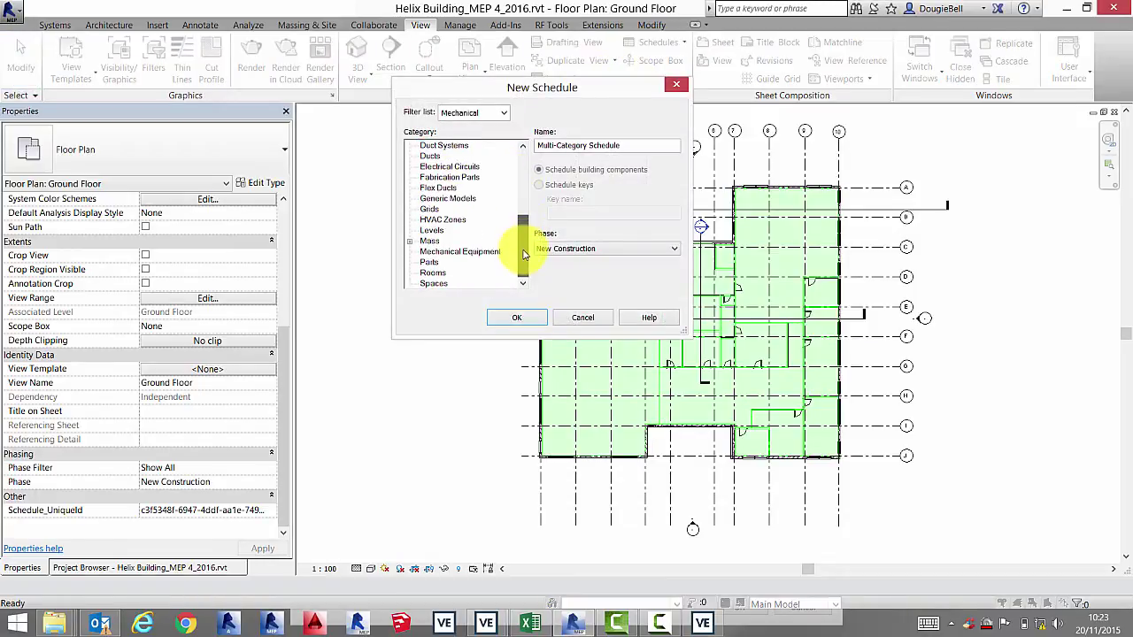
pyautogui.click(433, 283)
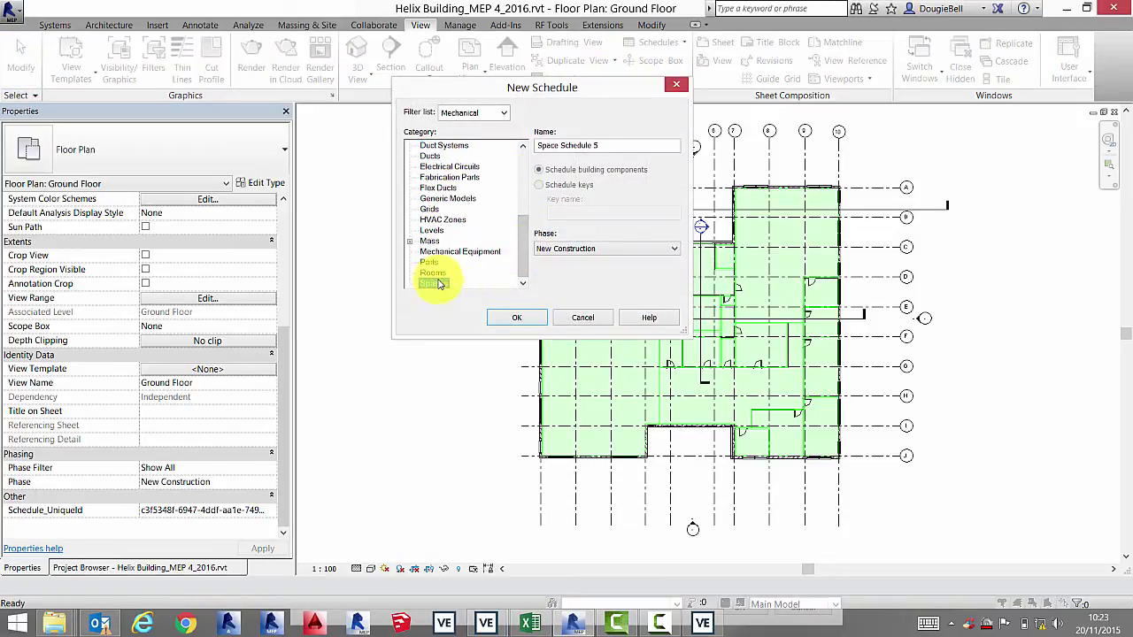
pyautogui.click(516, 317)
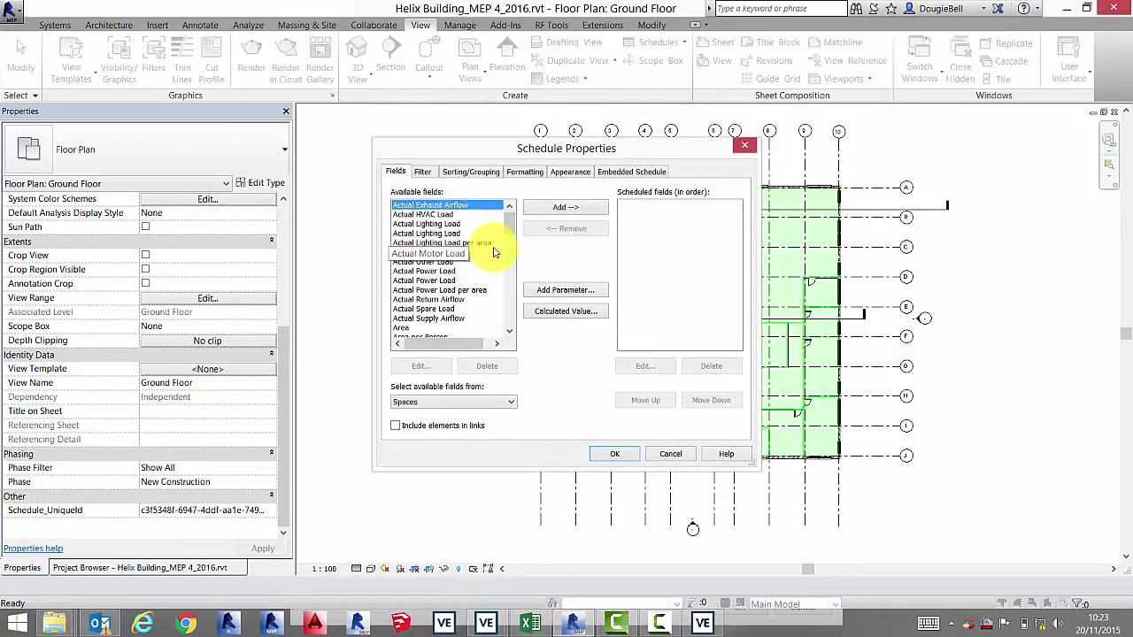
# Add the Name, Number, Design Heating Load and Design Cooling Load fields to the schedule
pyautogui.press('n')
pyautogui.click(540, 210)
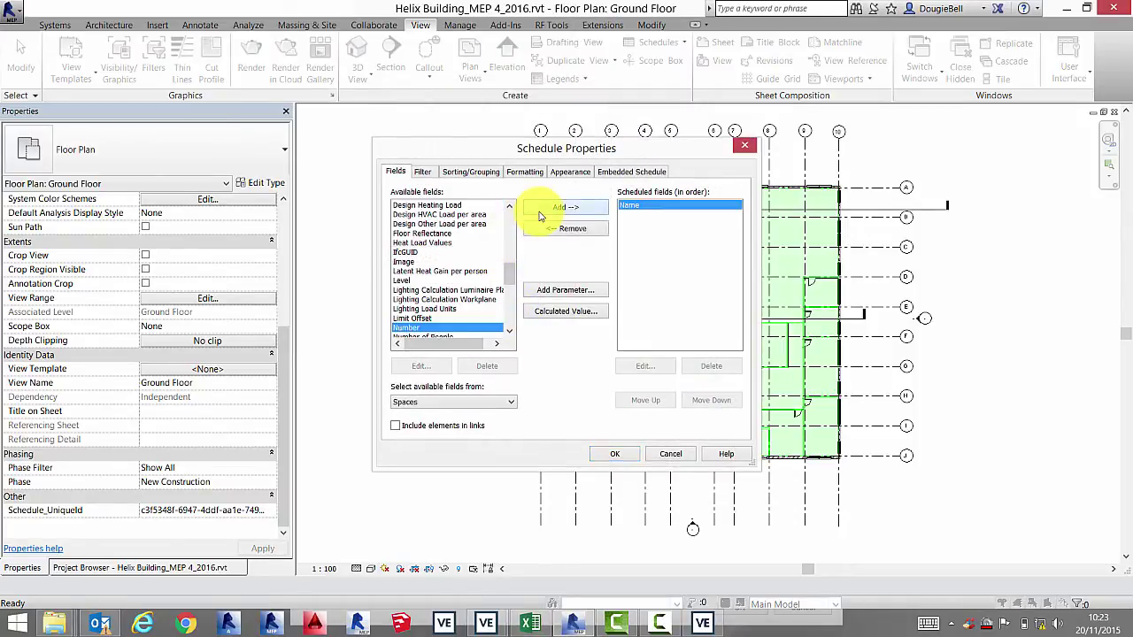
pyautogui.click(540, 211)
pyautogui.scroll(1, 511, 276)
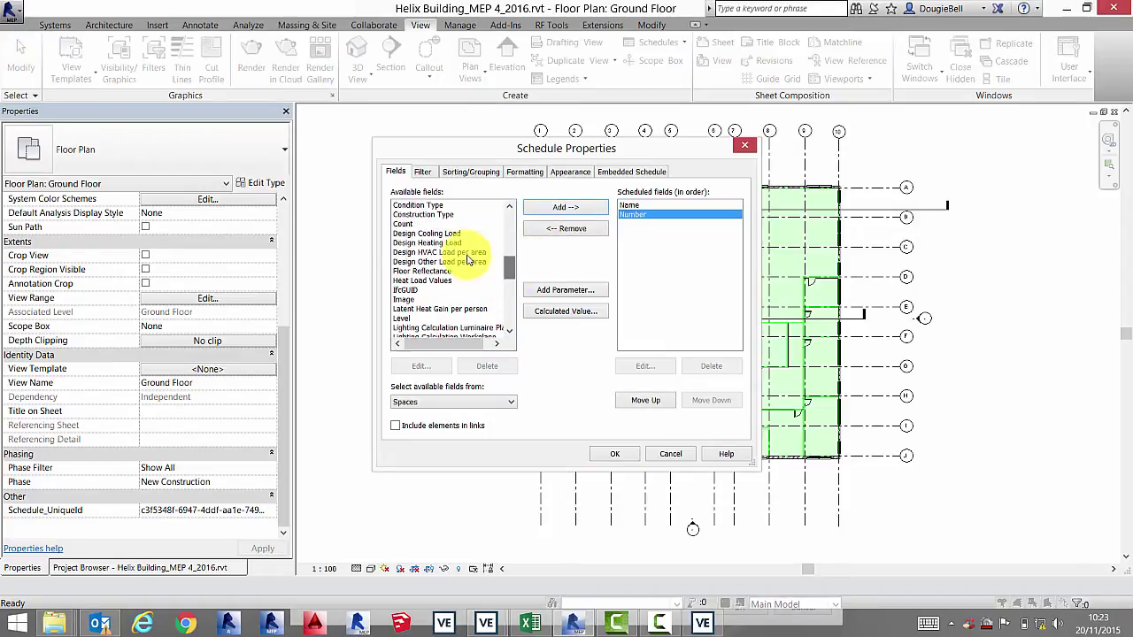
pyautogui.click(442, 242)
pyautogui.click(550, 207)
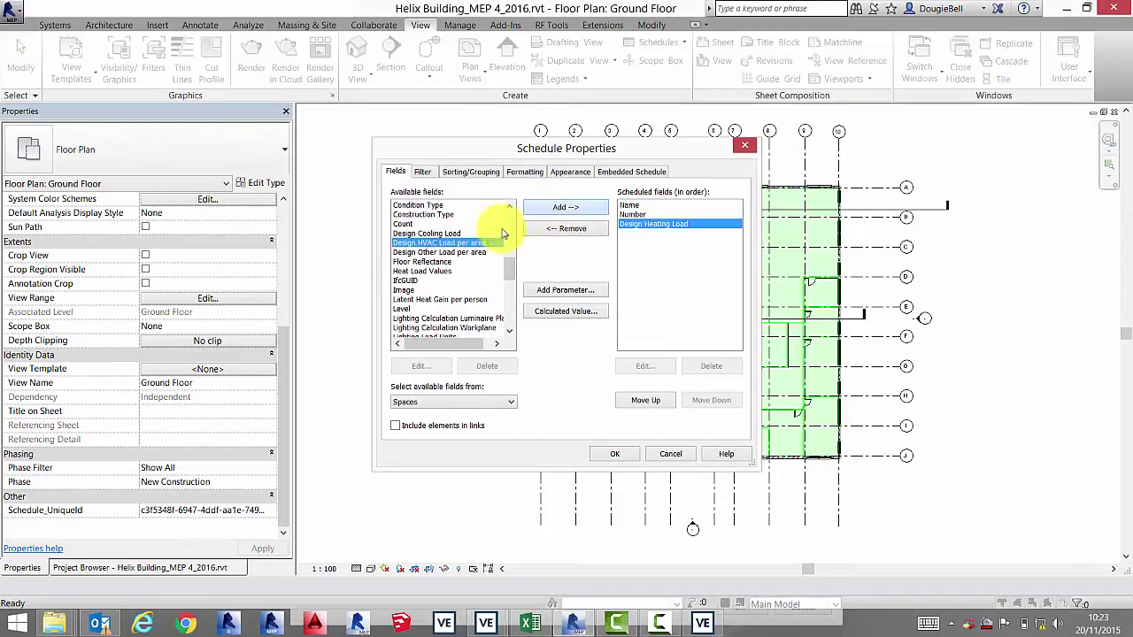
pyautogui.click(438, 233)
pyautogui.click(550, 209)
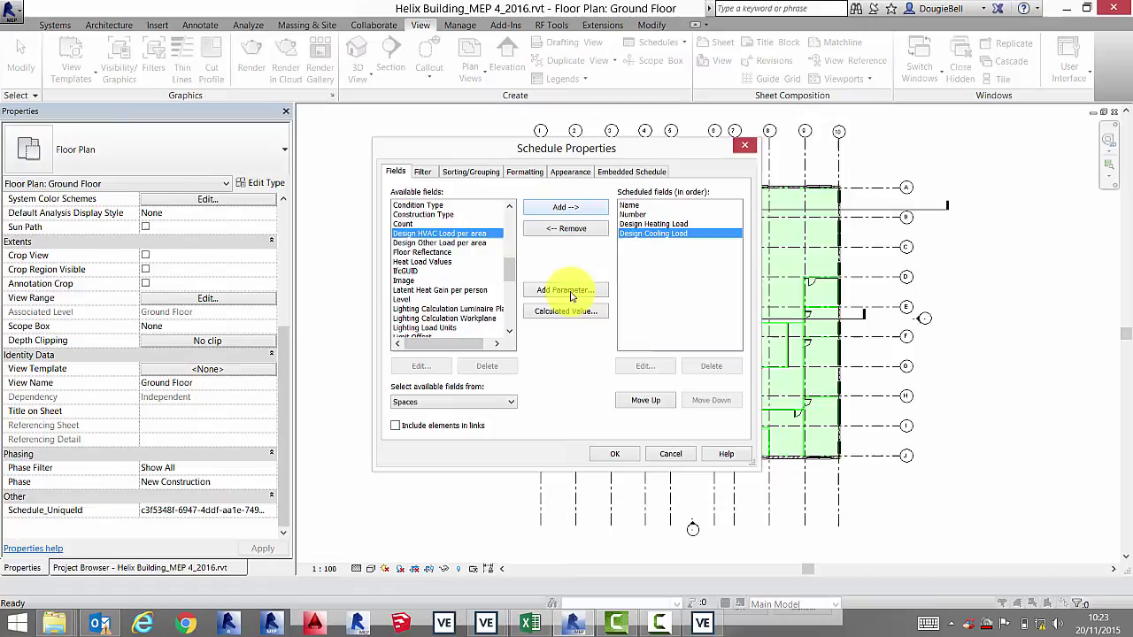
pyautogui.click(615, 454)
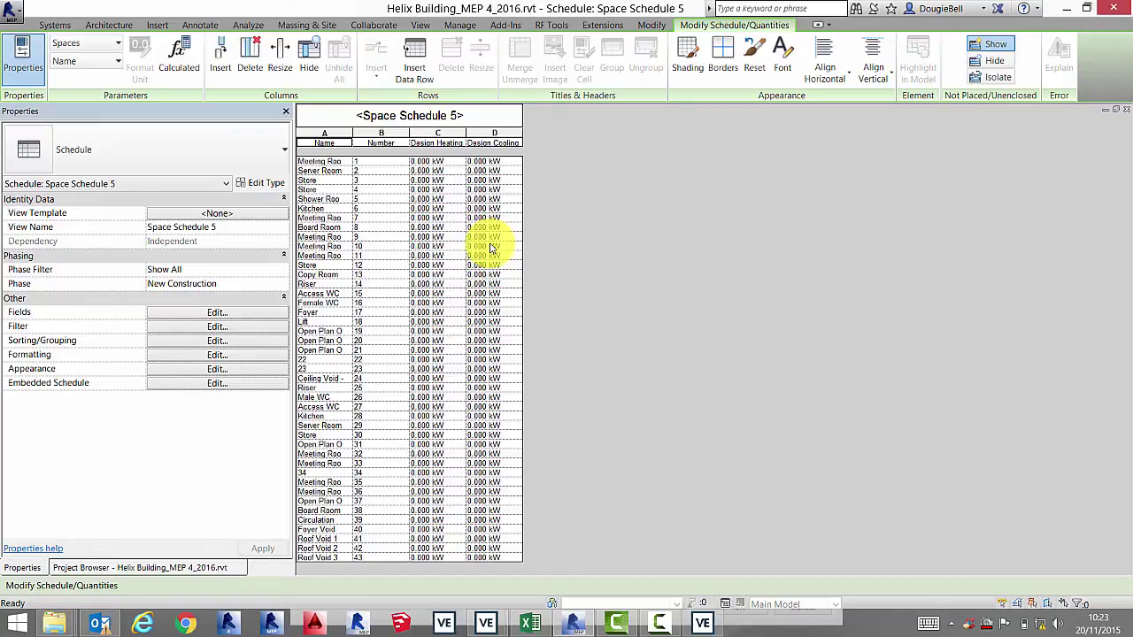
# Export Space Schedule 5 to Excel via RF Tools Parameter Transformer using the Spaces preset
pyautogui.click(550, 26)
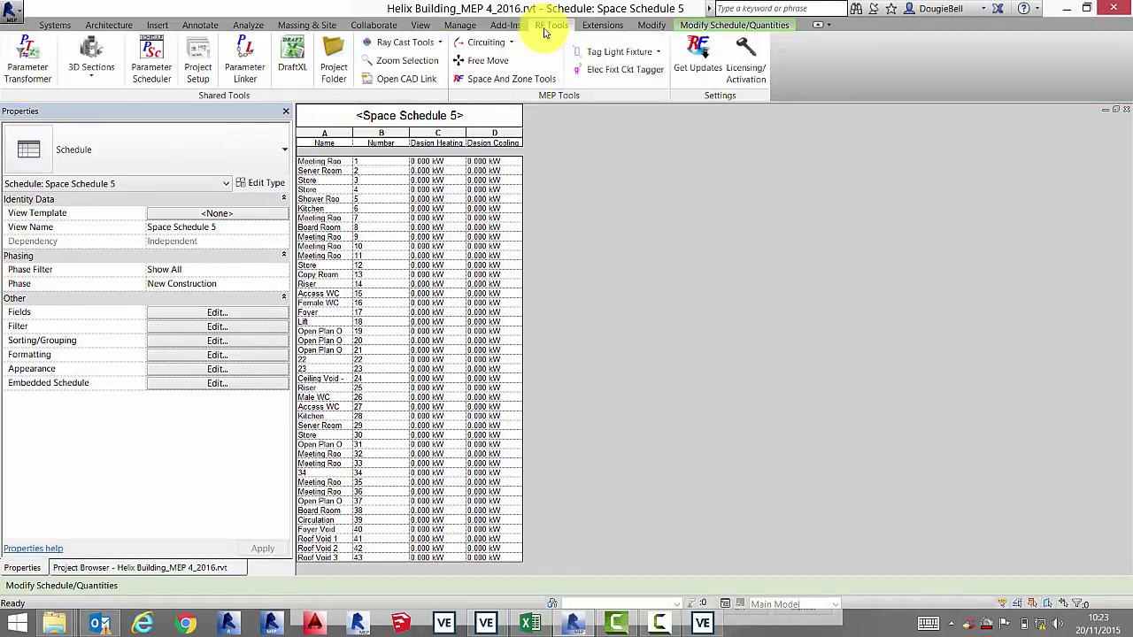
pyautogui.click(12, 69)
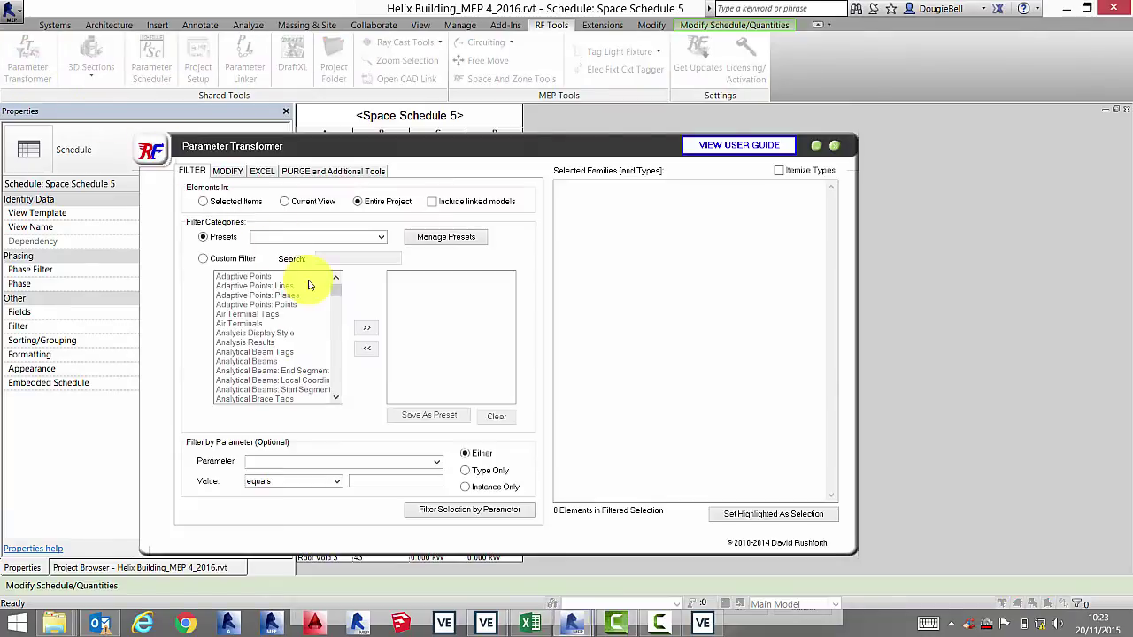
pyautogui.click(375, 240)
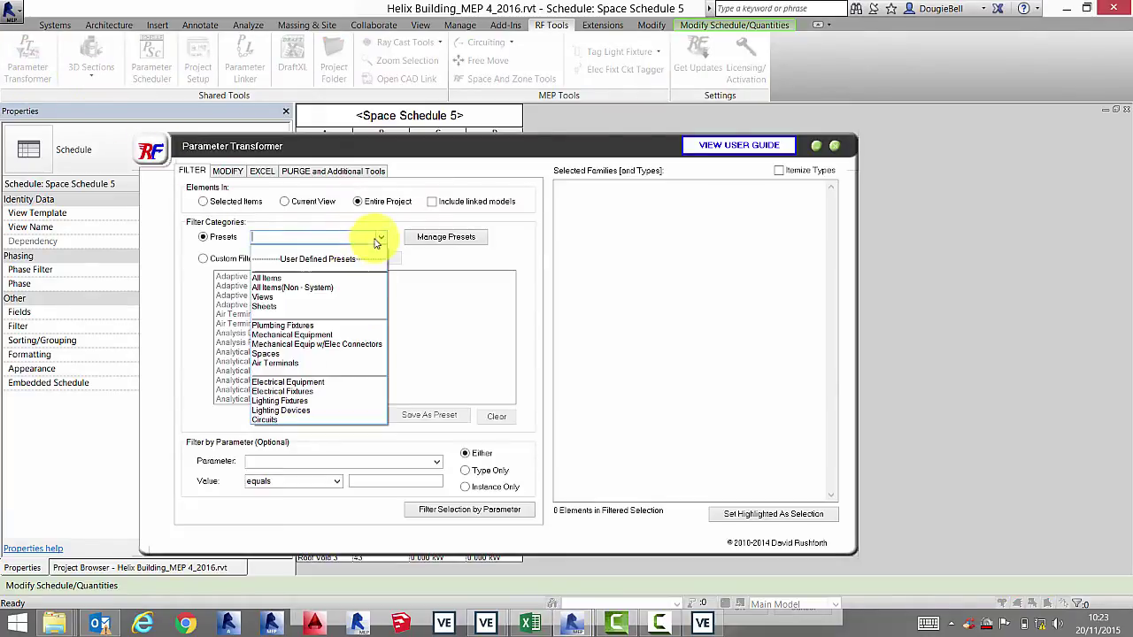
pyautogui.click(319, 358)
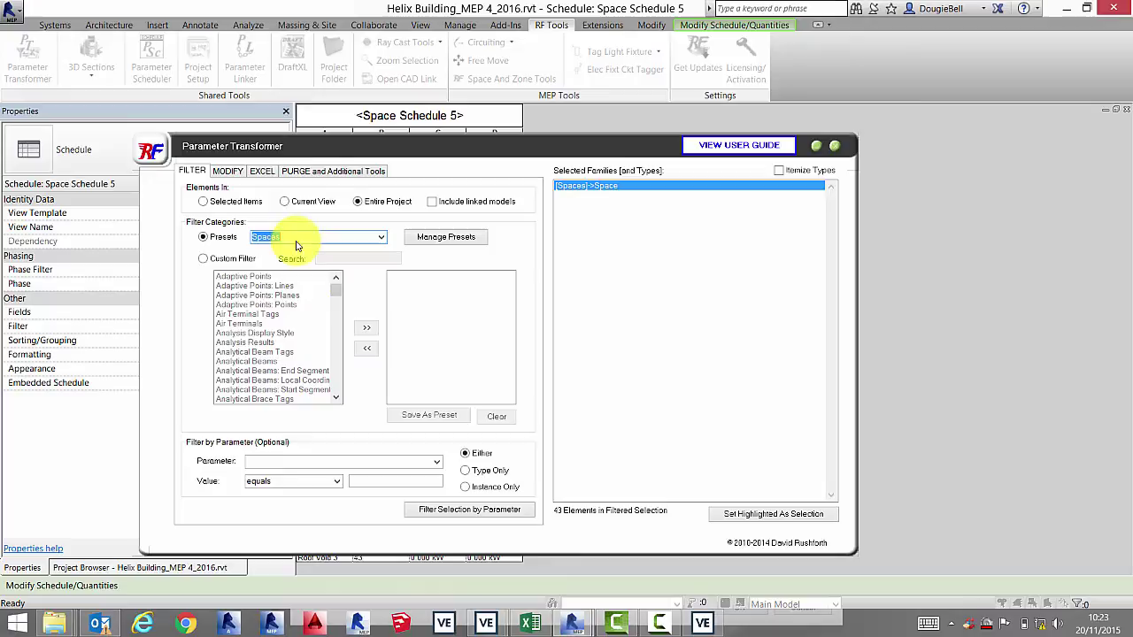
pyautogui.click(262, 172)
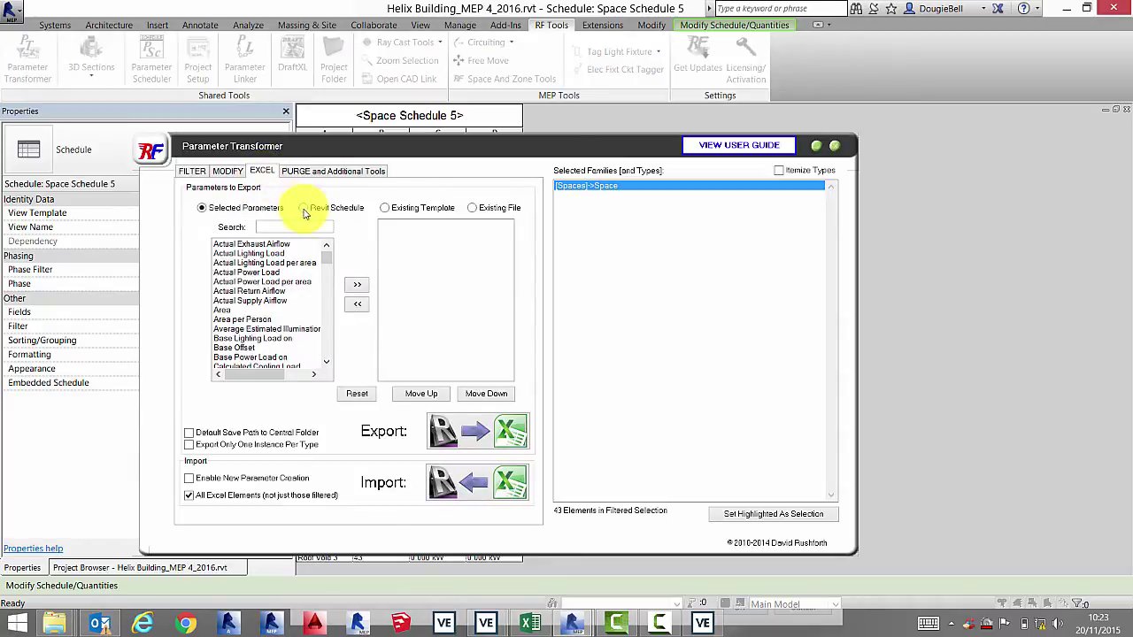
pyautogui.click(303, 207)
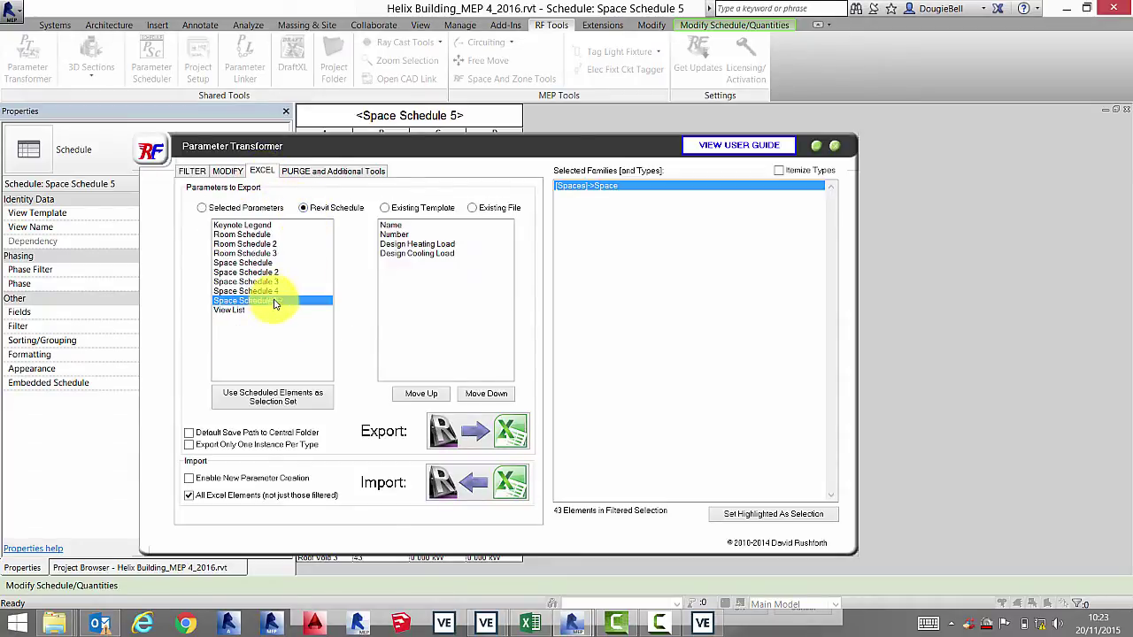
pyautogui.click(434, 431)
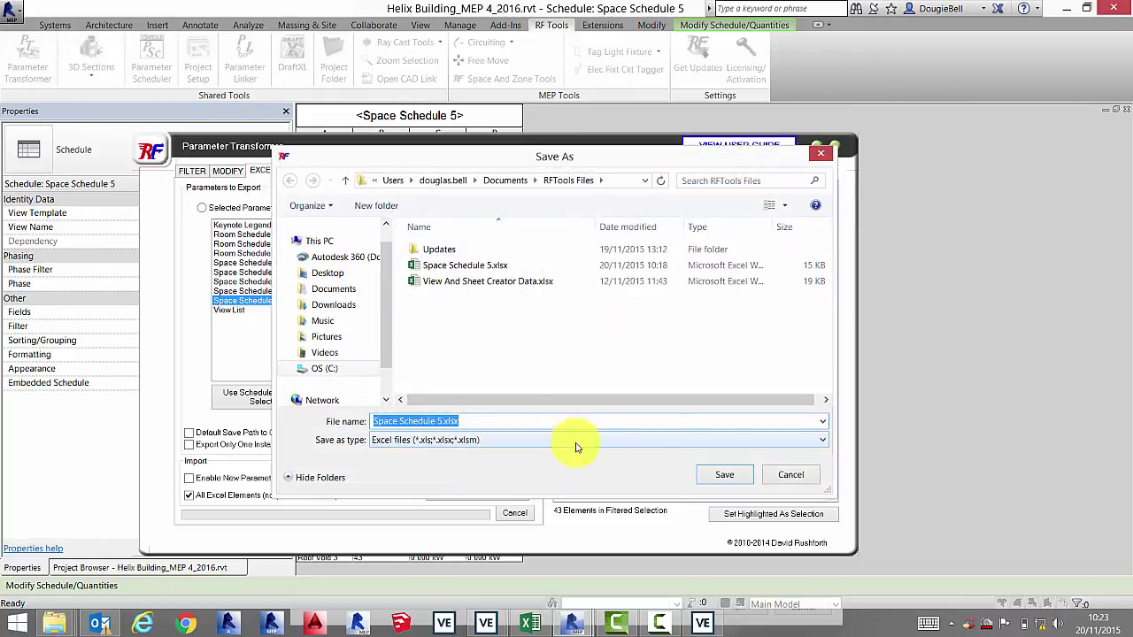
# Save the workbook as Space Schedule 5.xlsx and delete rows 28 and 29
pyautogui.click(724, 475)
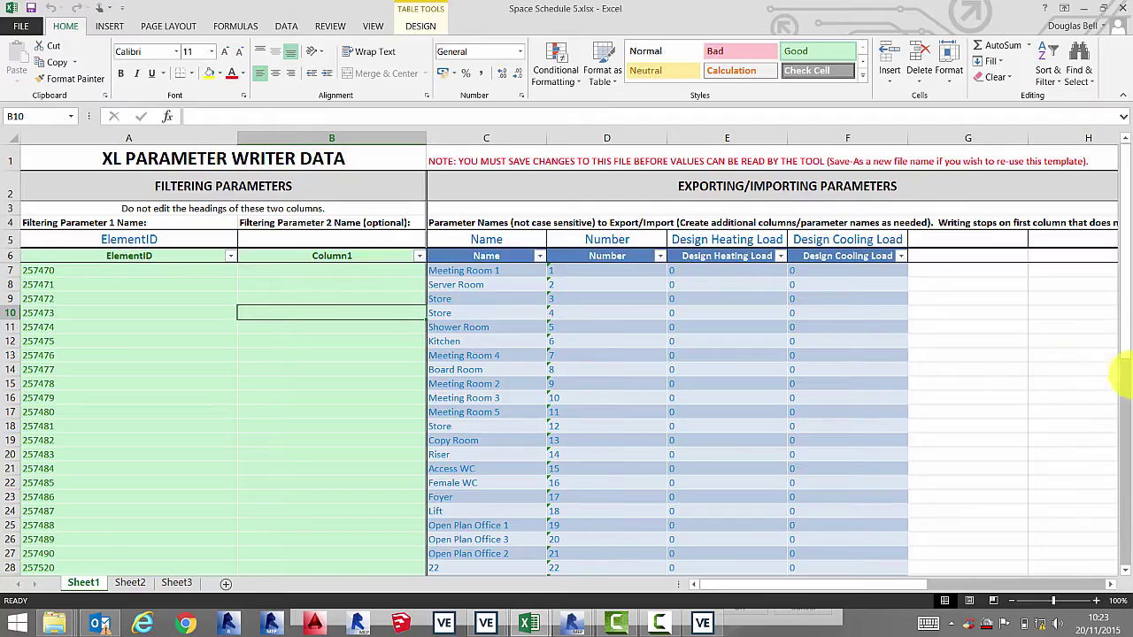
pyautogui.moveTo(1127, 332); pyautogui.dragTo(1121, 472)
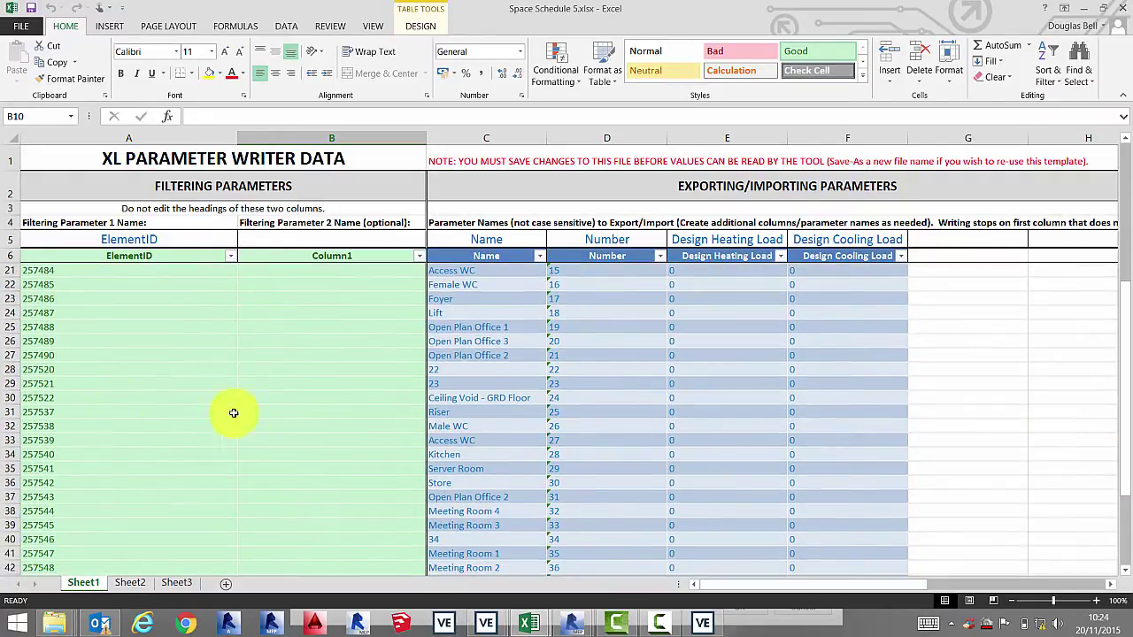
pyautogui.click(8, 370)
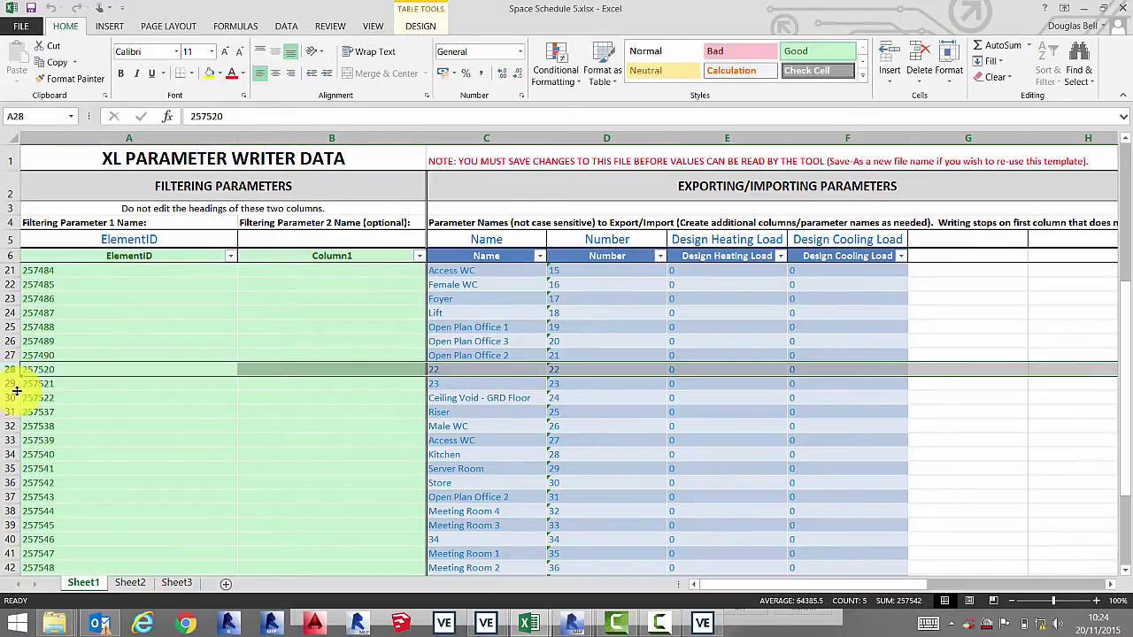
pyautogui.keyDown('shift'); pyautogui.click(8, 384); pyautogui.keyUp('shift')
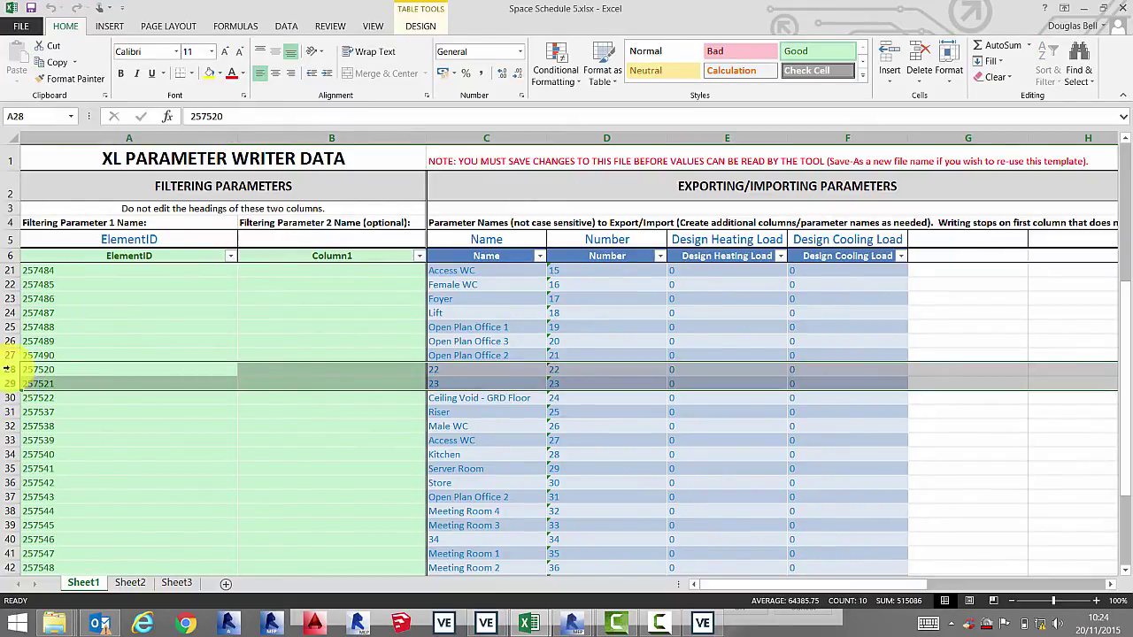
pyautogui.rightClick(5, 380)
pyautogui.click(45, 500)
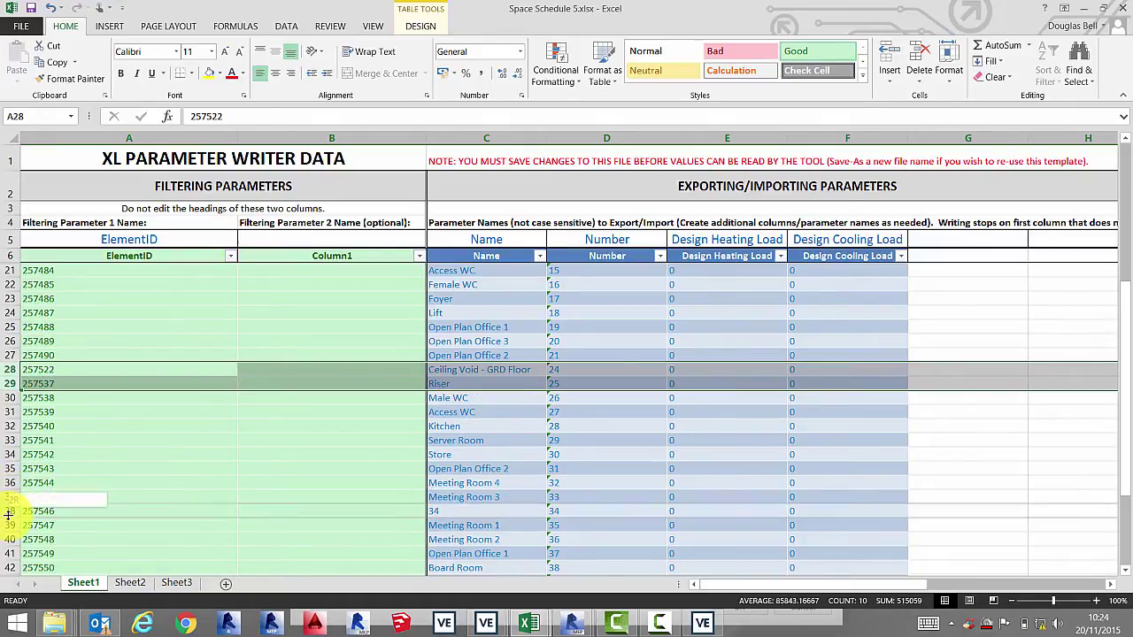
# Delete row 38 from the space list
pyautogui.click(7, 510)
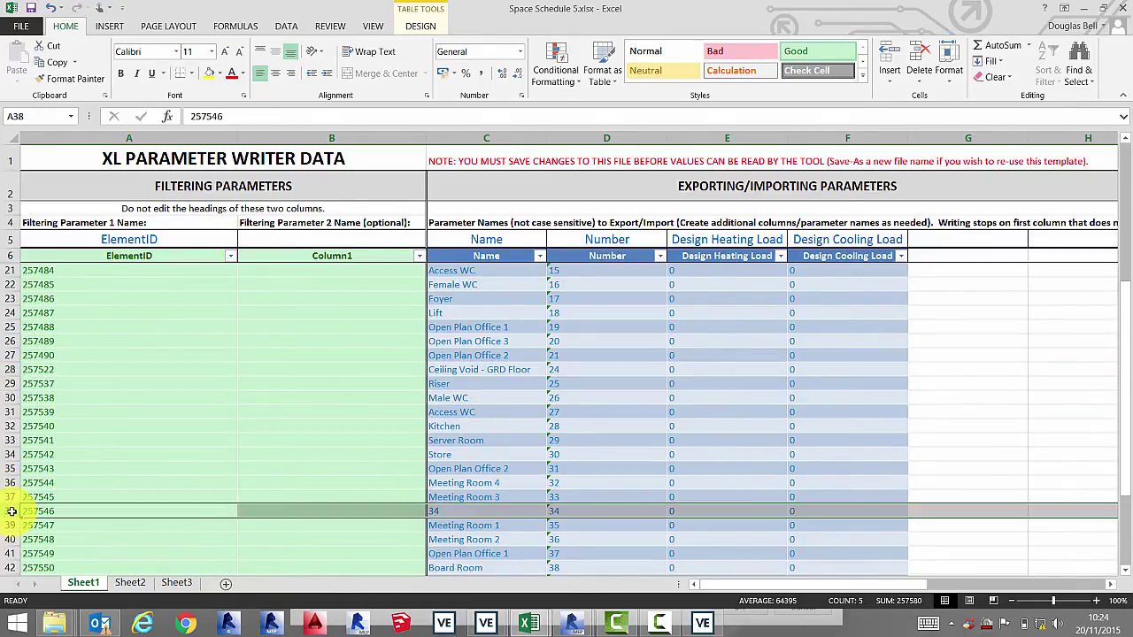
pyautogui.rightClick(8, 511)
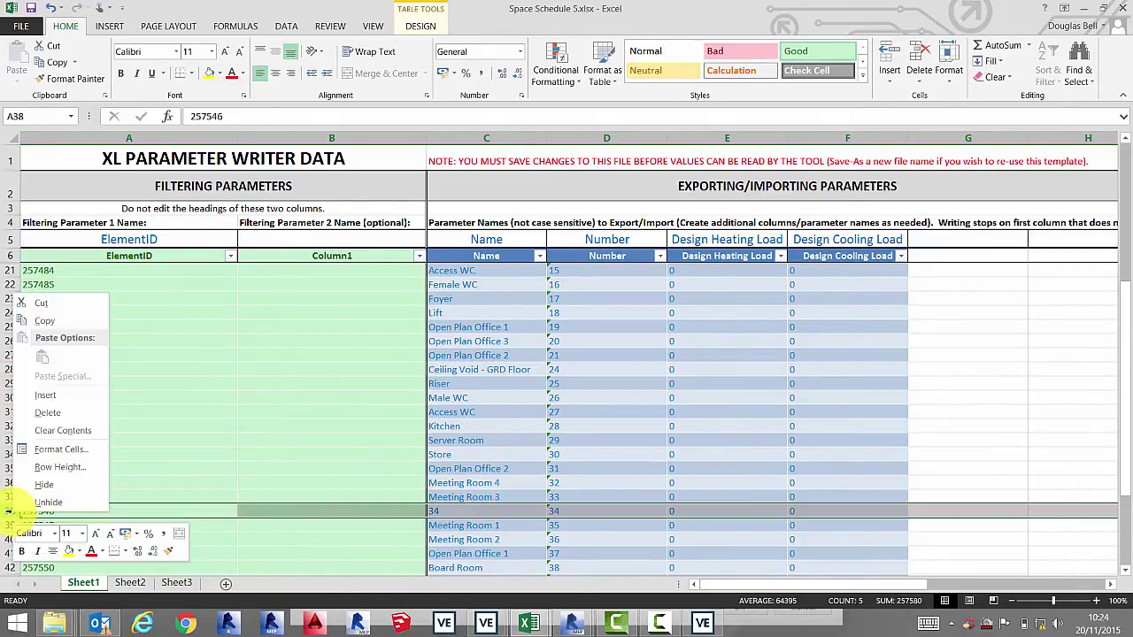
pyautogui.click(47, 413)
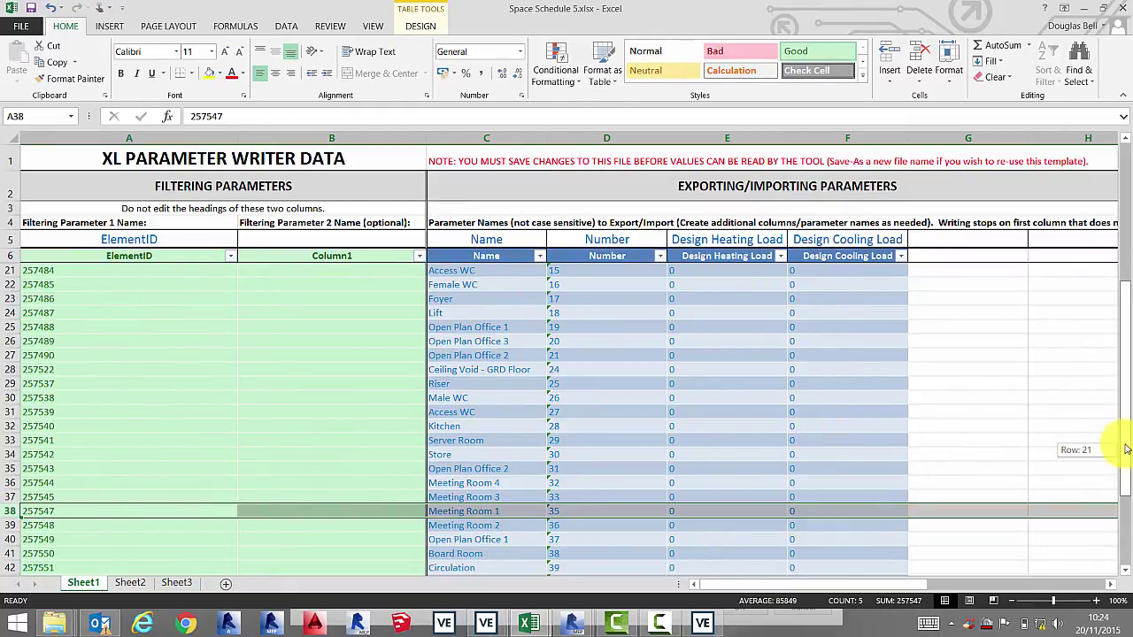
pyautogui.moveTo(1126, 449); pyautogui.dragTo(1122, 310)
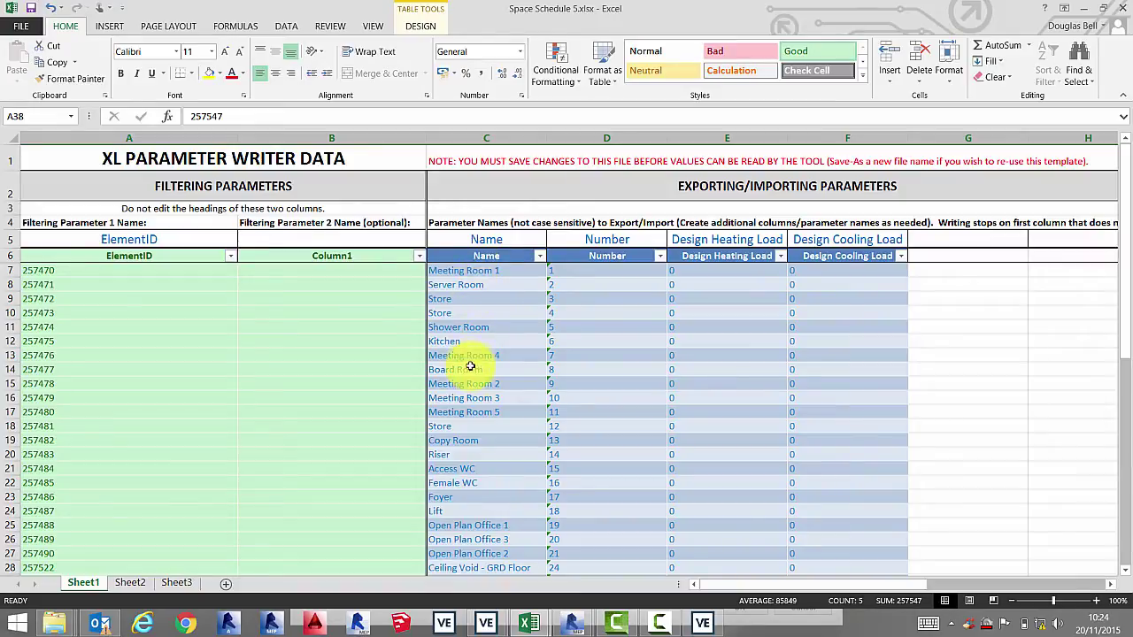
# Import Helix Building_MEP_2016.xml into IES VE as a new project named Helix
pyautogui.click(721, 626)
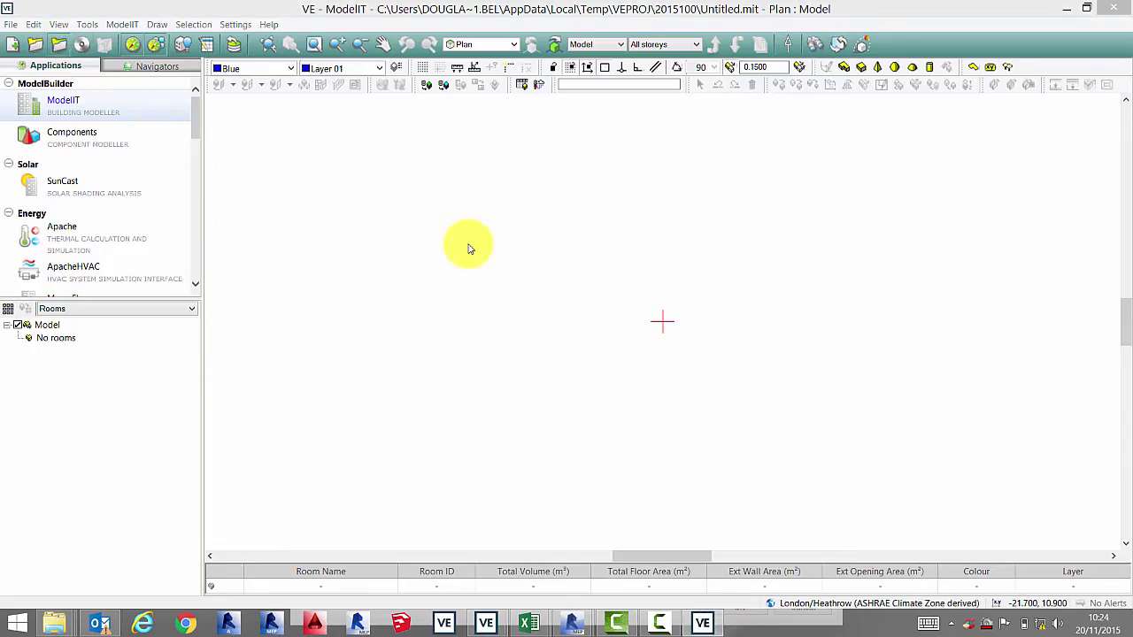
pyautogui.click(731, 353)
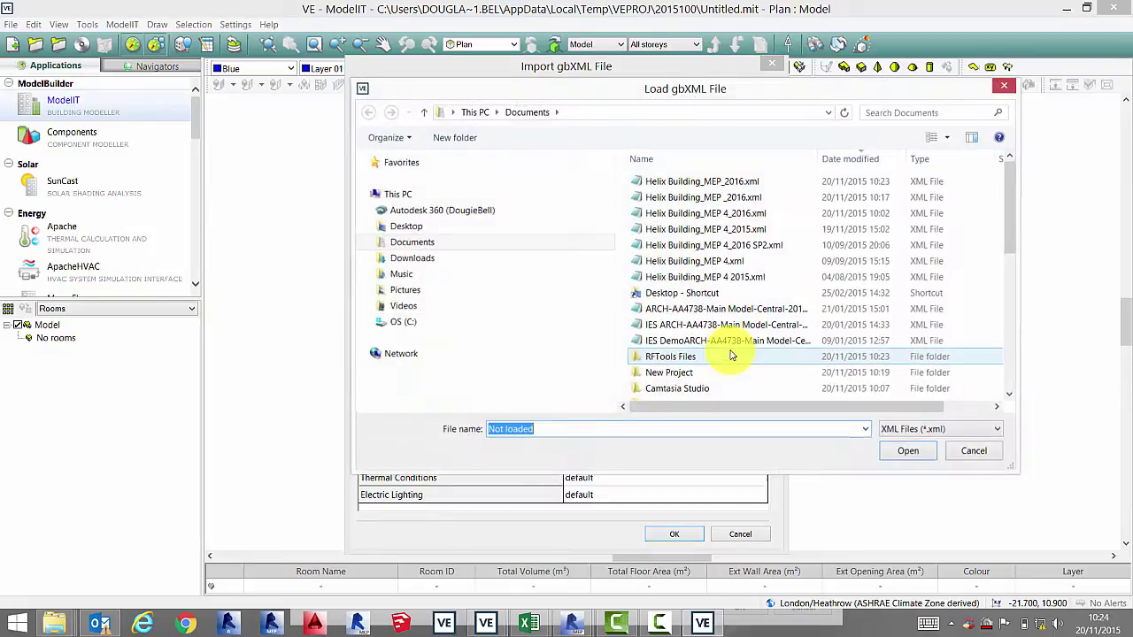
pyautogui.click(719, 182)
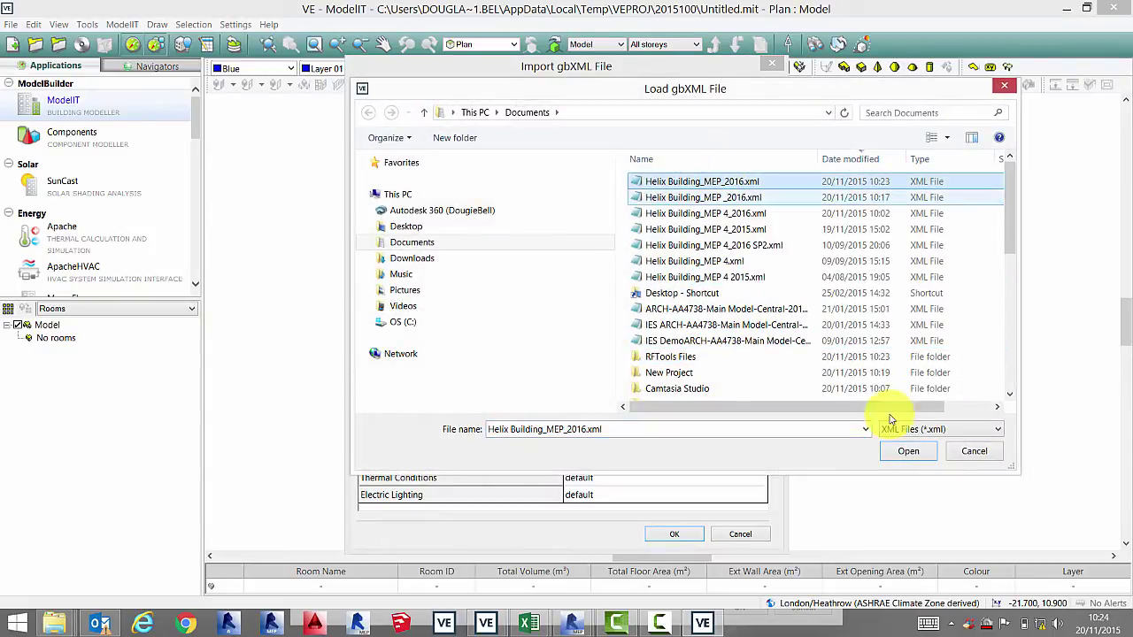
pyautogui.click(907, 452)
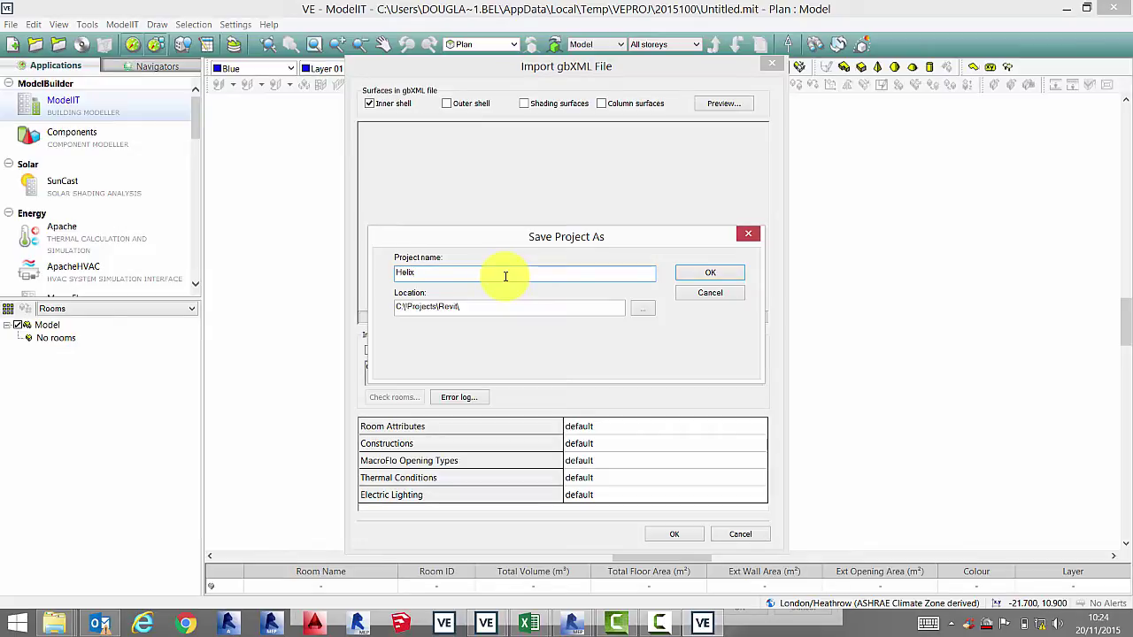
pyautogui.press('Return')
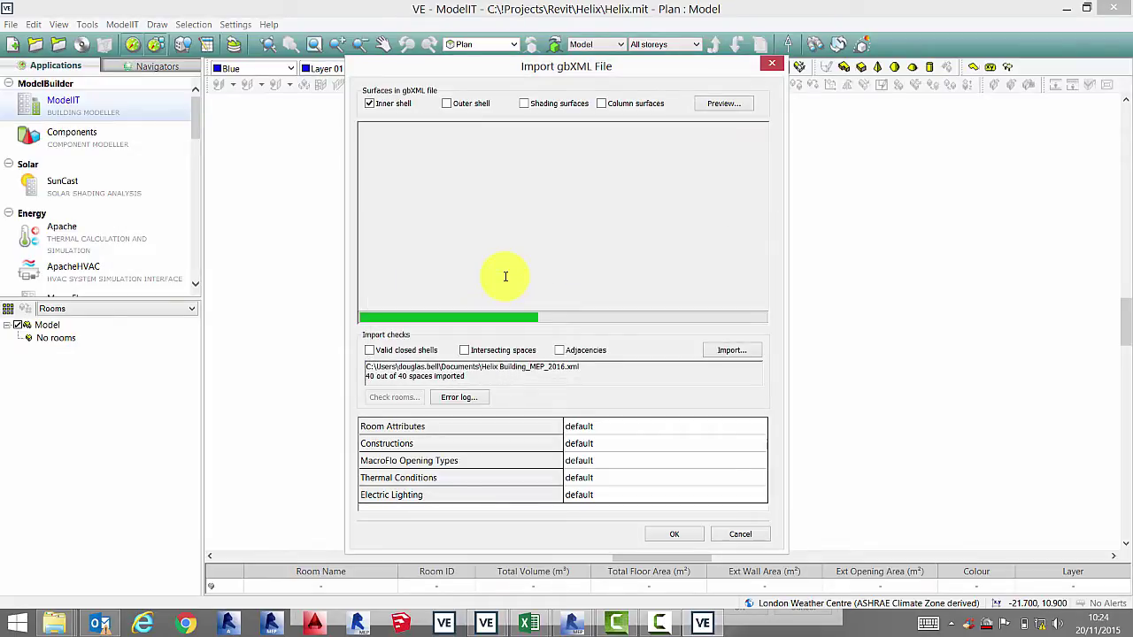
# Review the BIM Import Report full screen, then close it
pyautogui.click(734, 86)
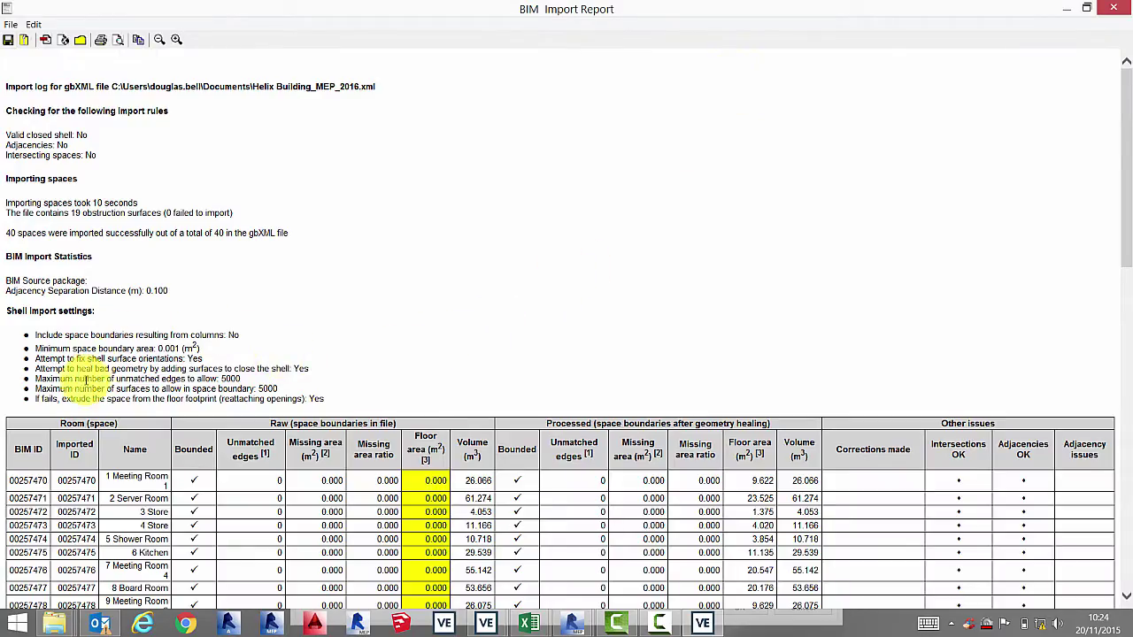
pyautogui.scroll(-10, 468, 359)
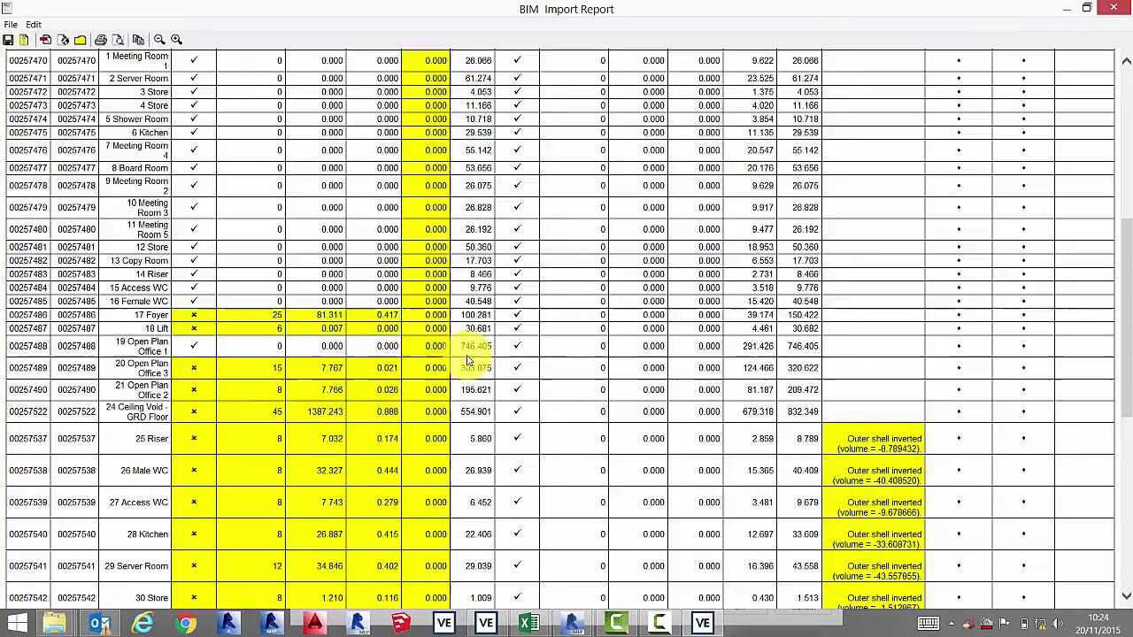
pyautogui.scroll(-3, 469, 358)
pyautogui.scroll(13, 474, 358)
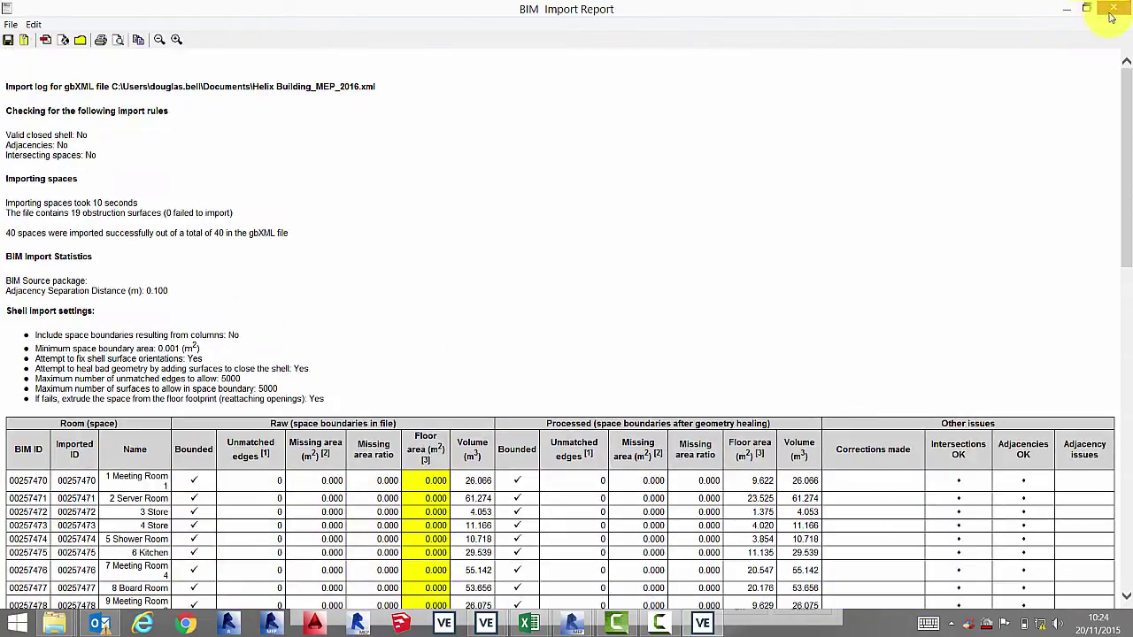
pyautogui.click(1113, 9)
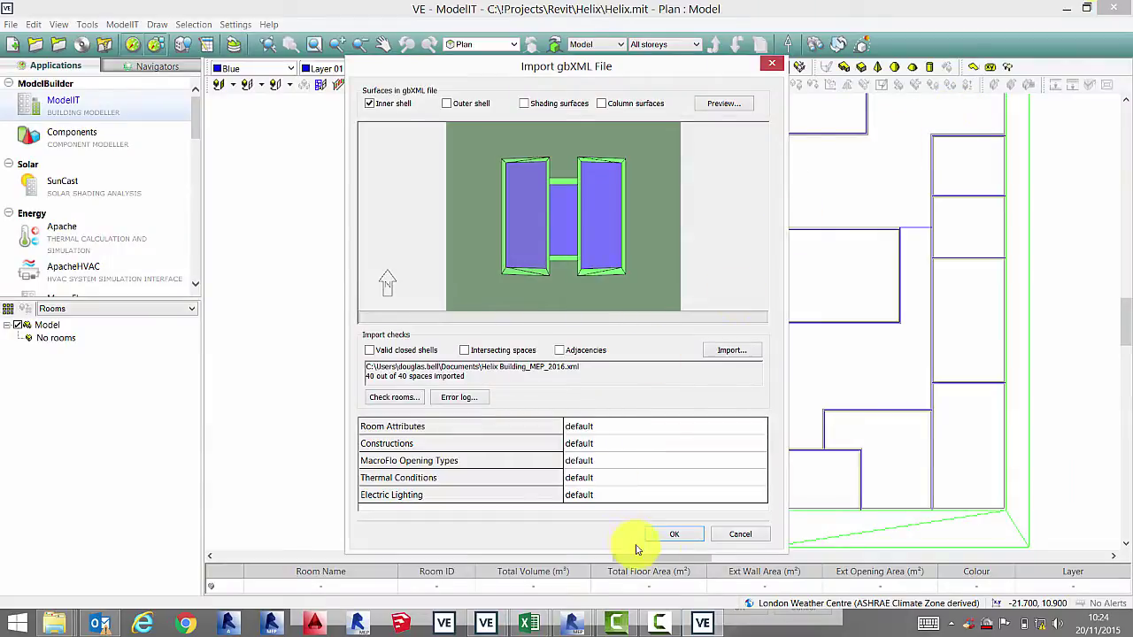
# Accept the import and run the CIBSE loads calculation in Apache without saving Helix.mit
pyautogui.click(671, 538)
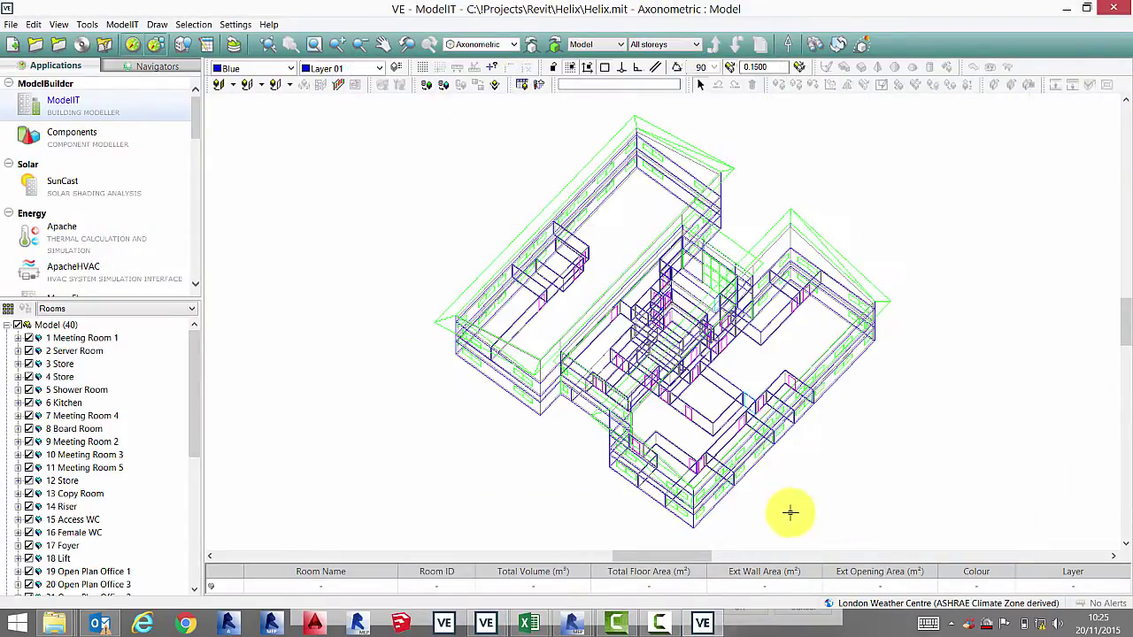
pyautogui.click(101, 236)
pyautogui.click(589, 372)
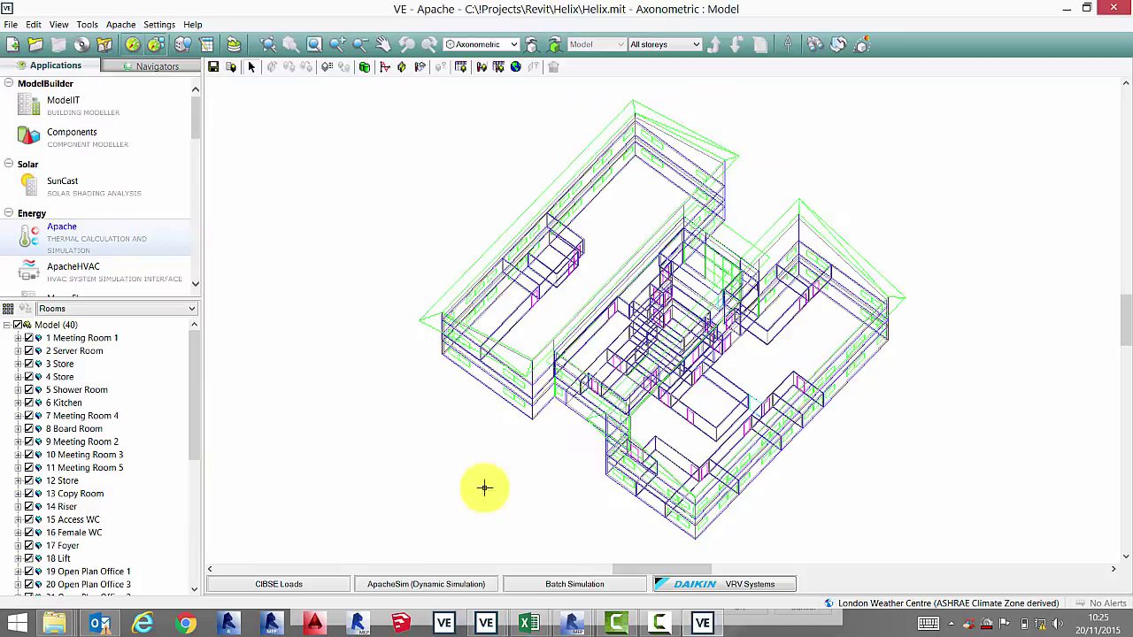
pyautogui.click(324, 587)
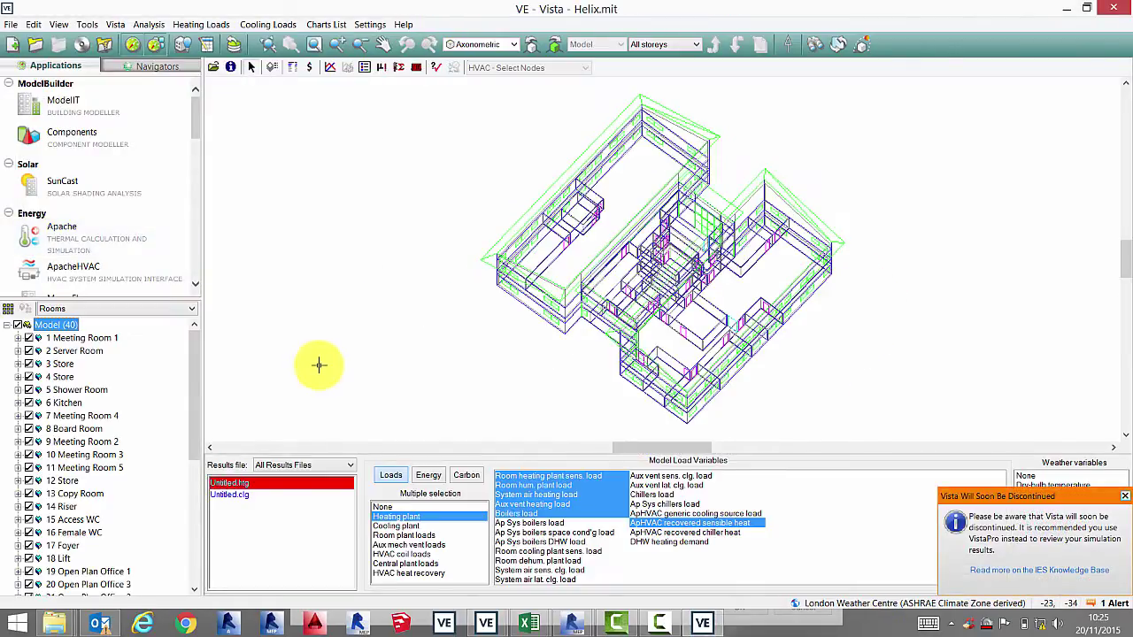
pyautogui.click(109, 243)
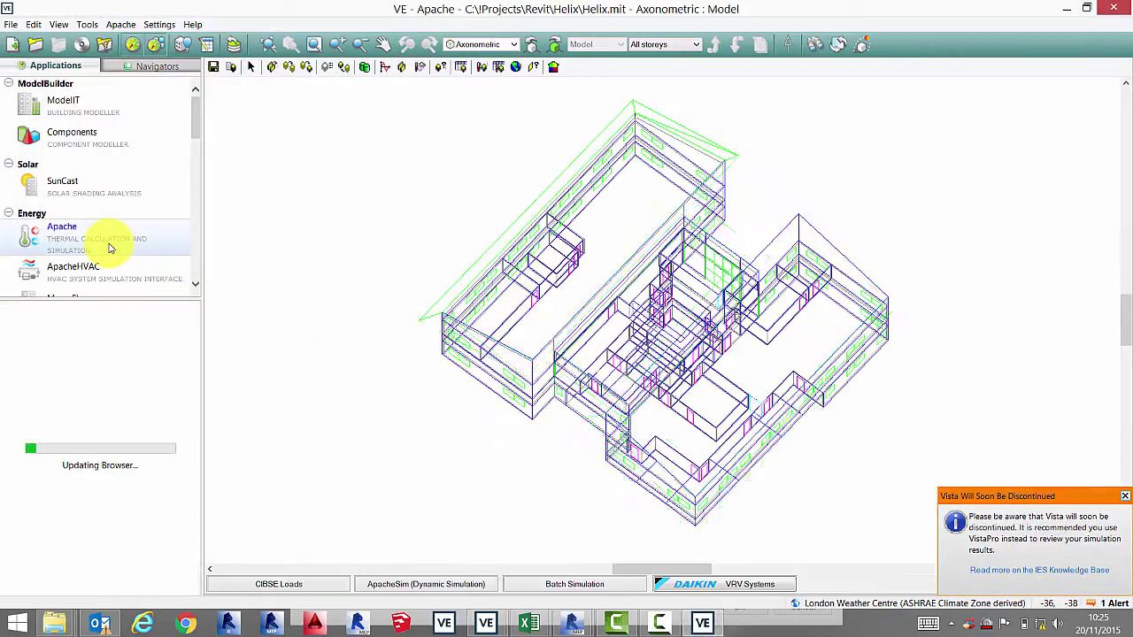
# Copy the Tabular Room Data for all rooms and bring up the blank Excel Book4
pyautogui.moveTo(880, 538); pyautogui.dragTo(412, 142)
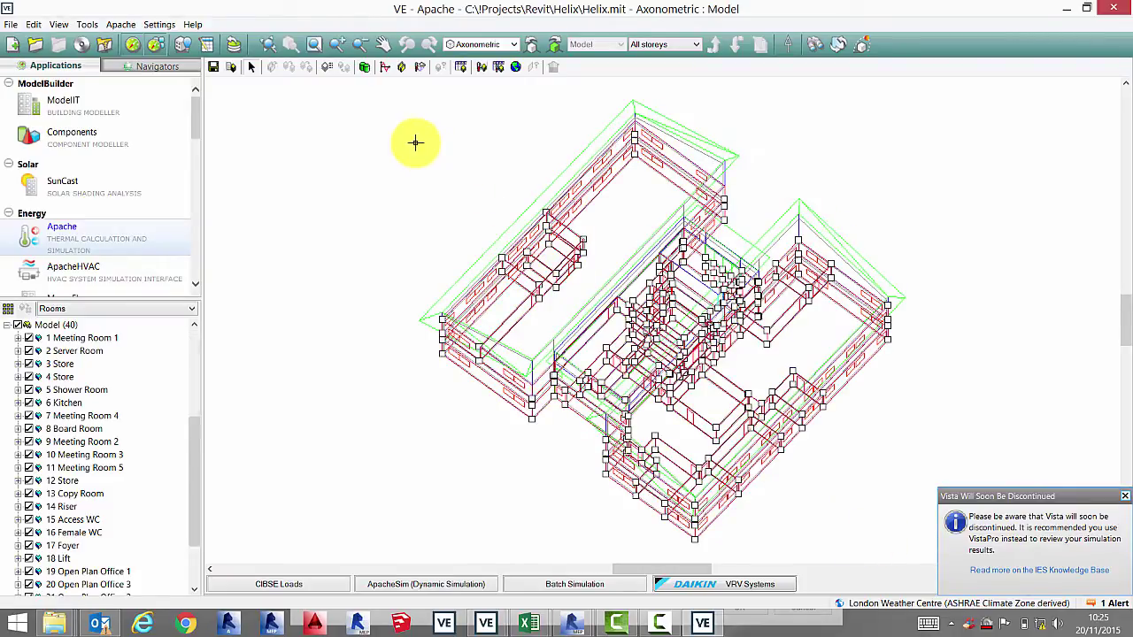
pyautogui.click(461, 68)
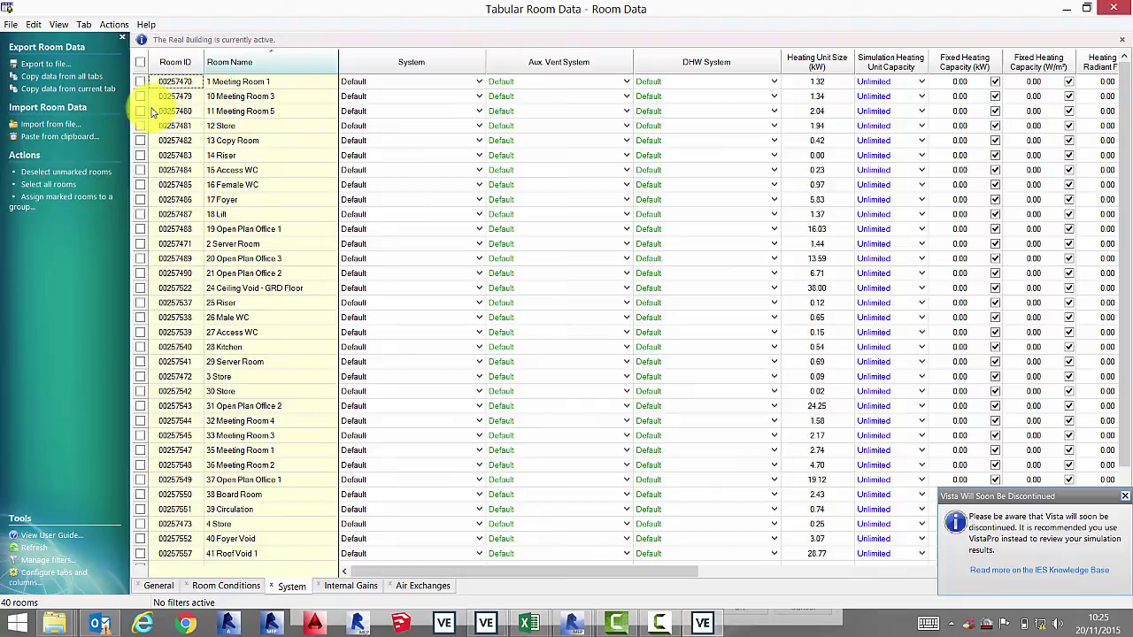
pyautogui.moveTo(475, 576); pyautogui.dragTo(416, 581)
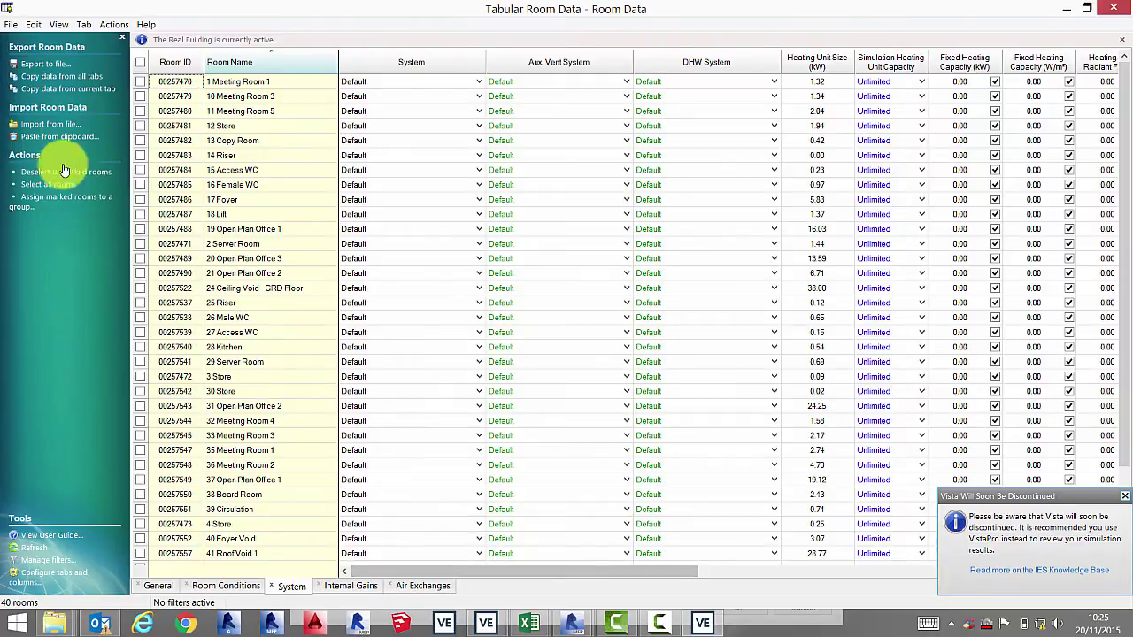
pyautogui.click(80, 90)
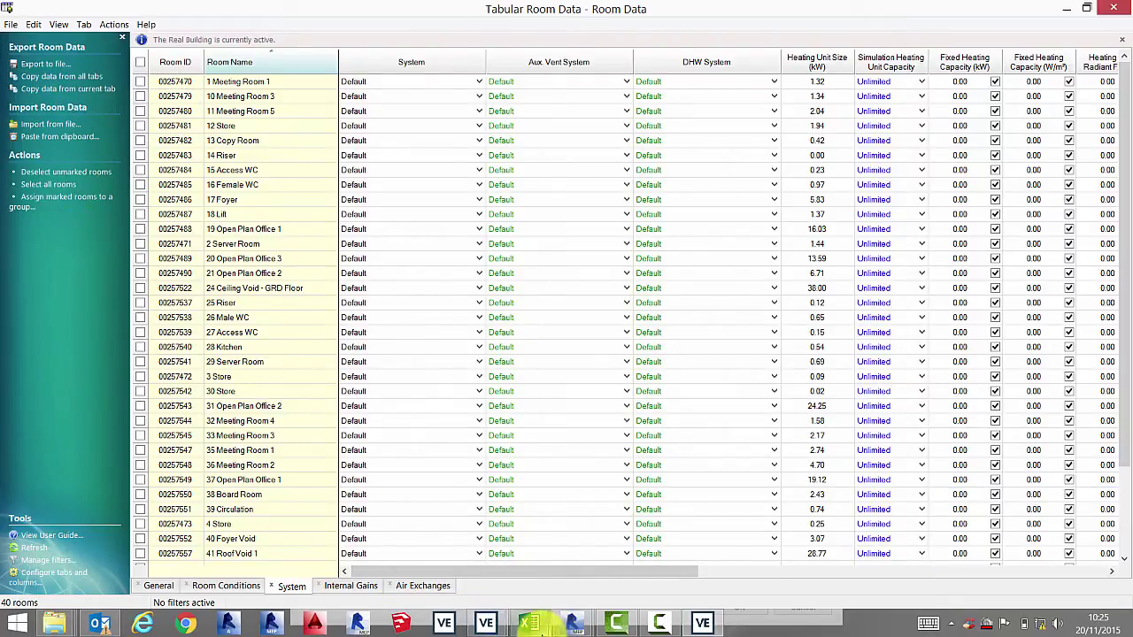
pyautogui.moveTo(531, 625)
pyautogui.click(470, 582)
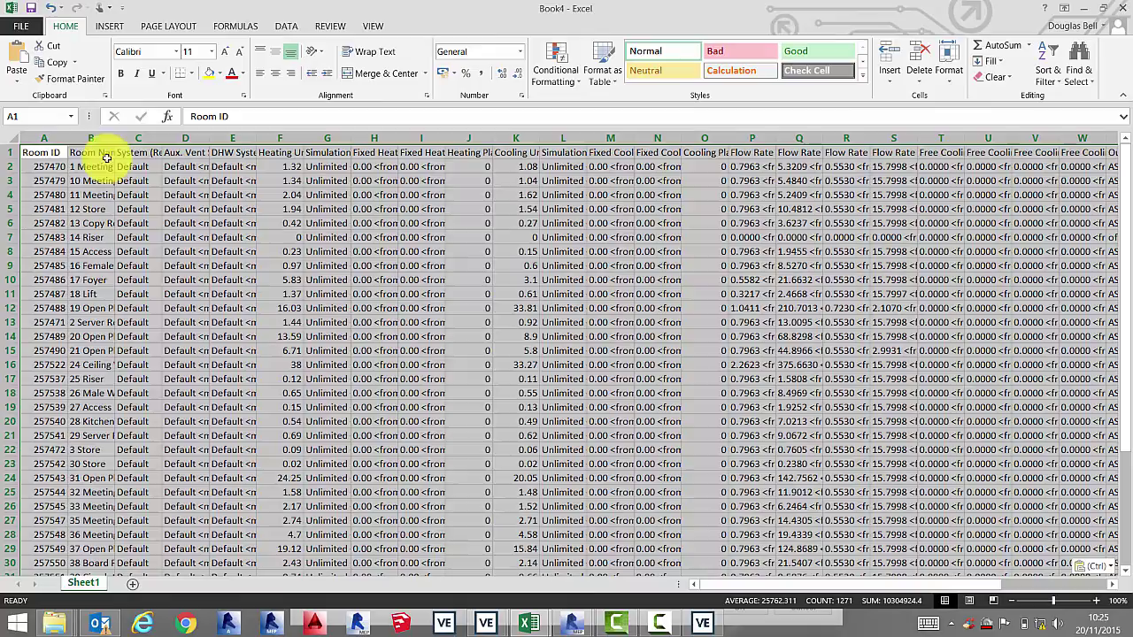
# Widen column A for Room IDs and hide columns C–E and G–J
pyautogui.moveTo(81, 140); pyautogui.dragTo(216, 147)
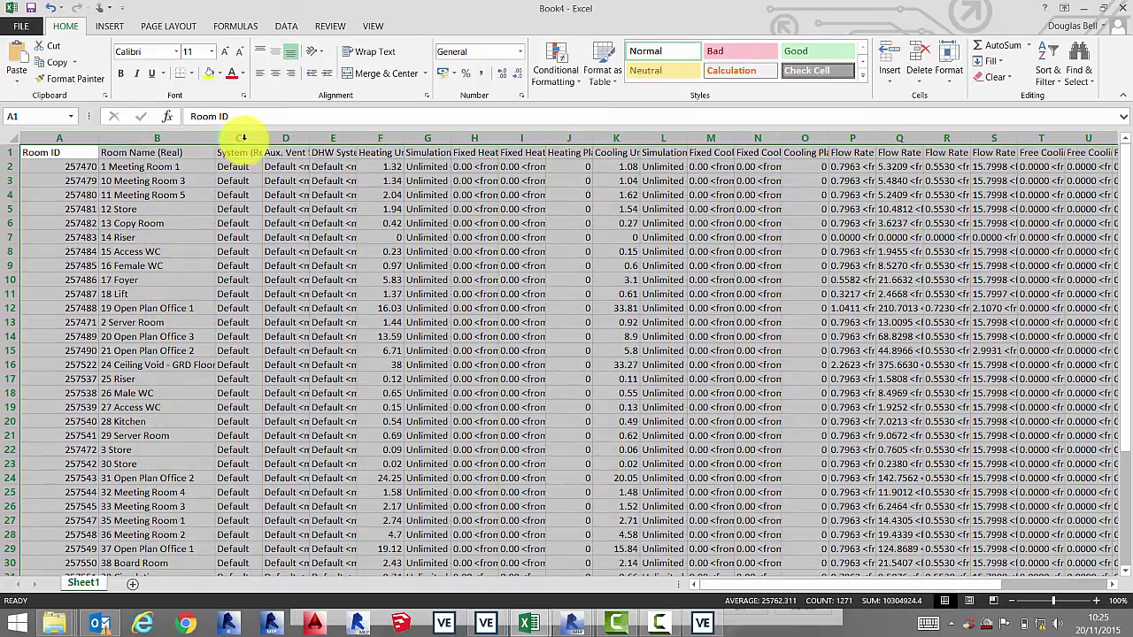
pyautogui.click(243, 137)
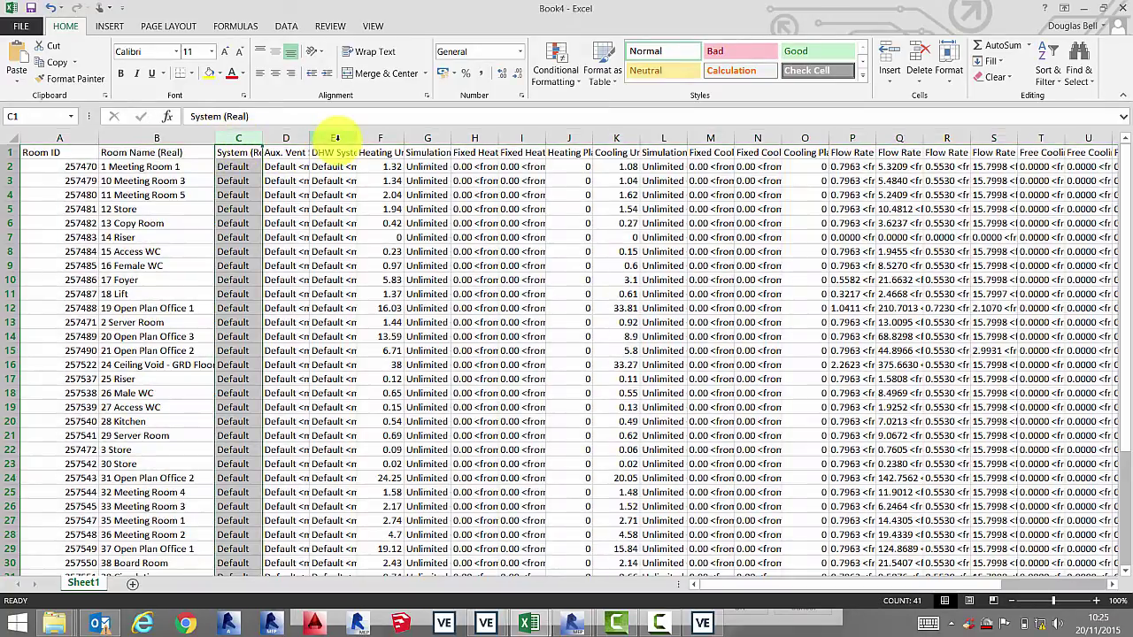
pyautogui.keyDown('shift'); pyautogui.click(334, 138); pyautogui.keyUp('shift')
pyautogui.rightClick(338, 142)
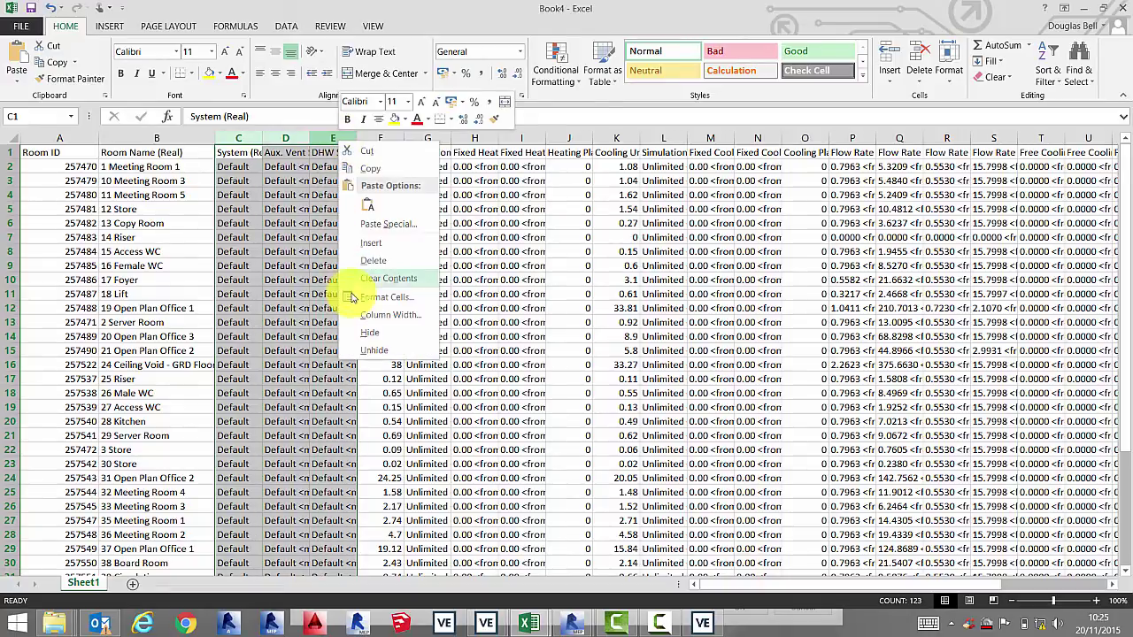
pyautogui.click(370, 332)
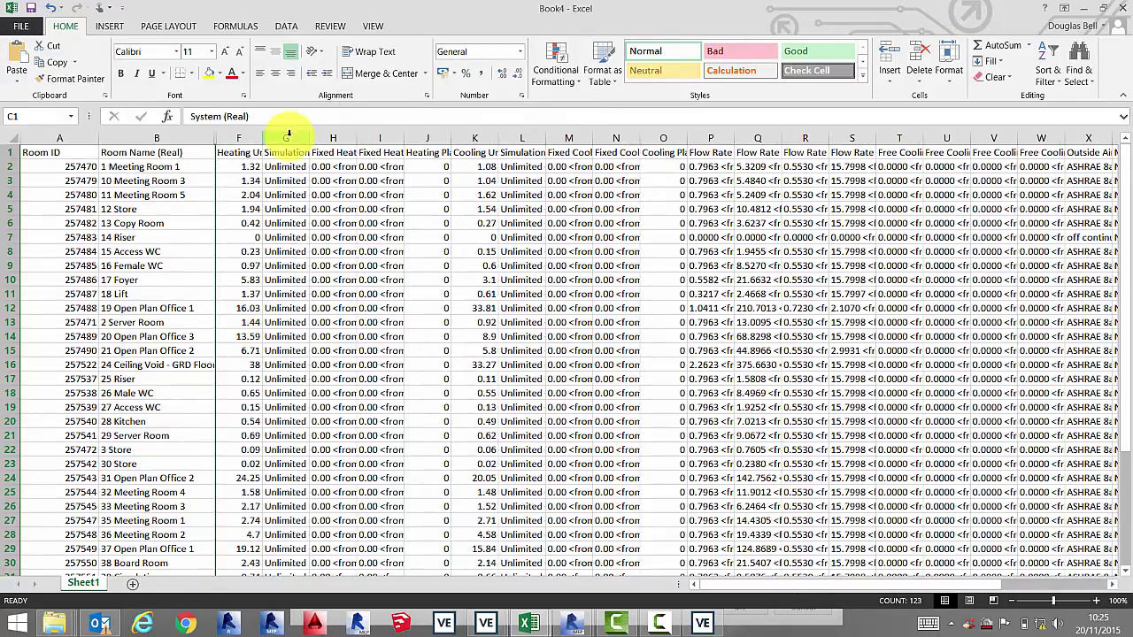
pyautogui.click(290, 137)
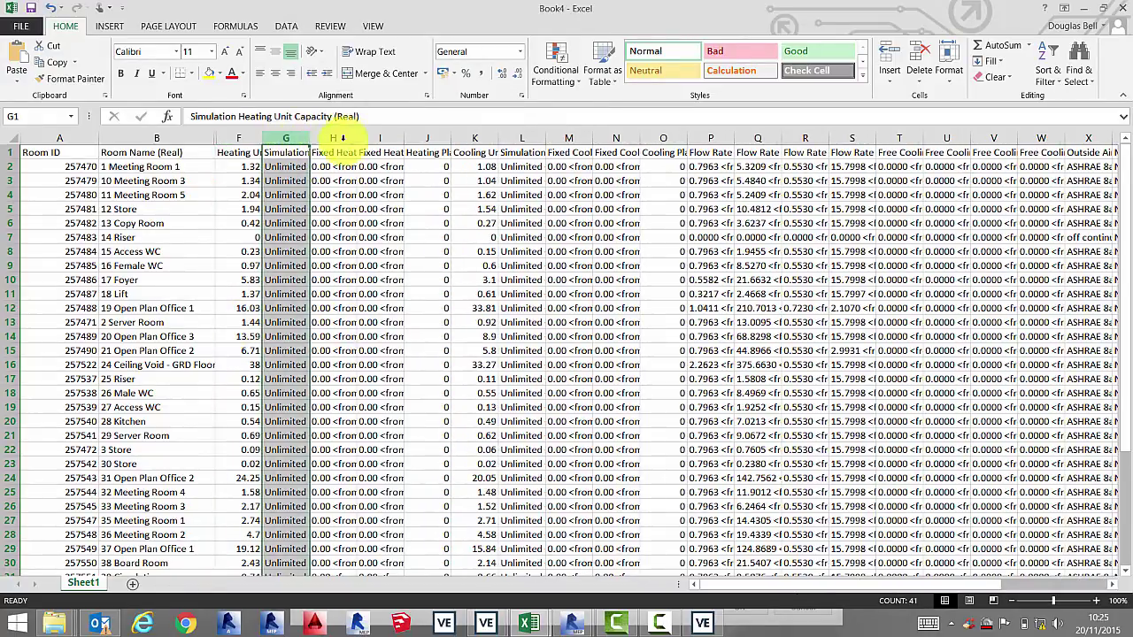
pyautogui.keyDown('shift'); pyautogui.click(430, 137); pyautogui.keyUp('shift')
pyautogui.rightClick(430, 140)
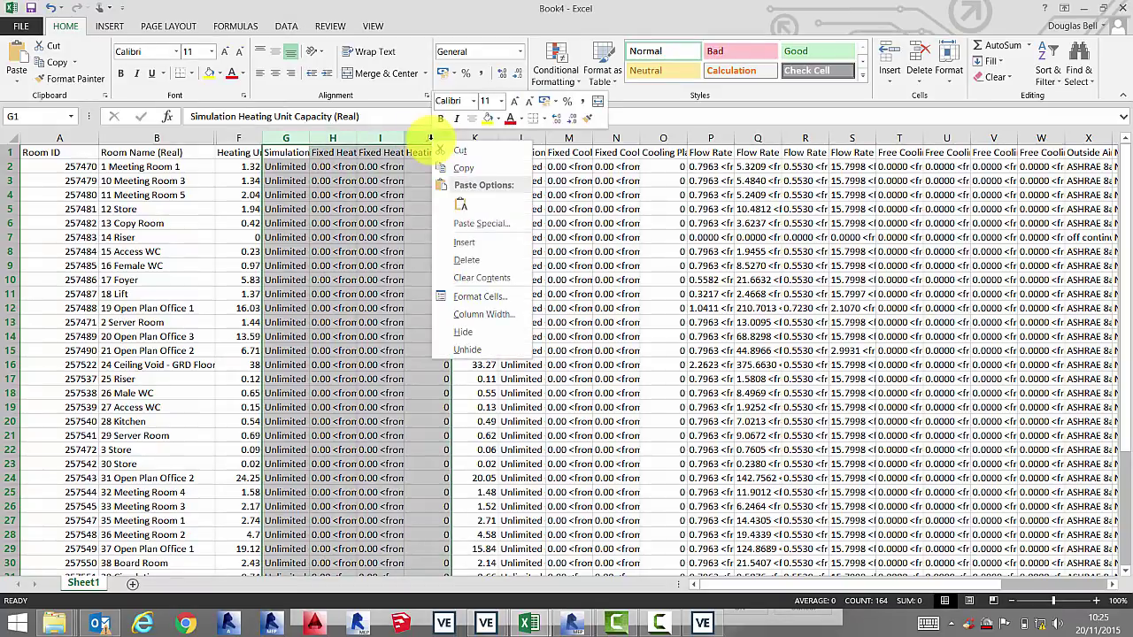
pyautogui.click(466, 332)
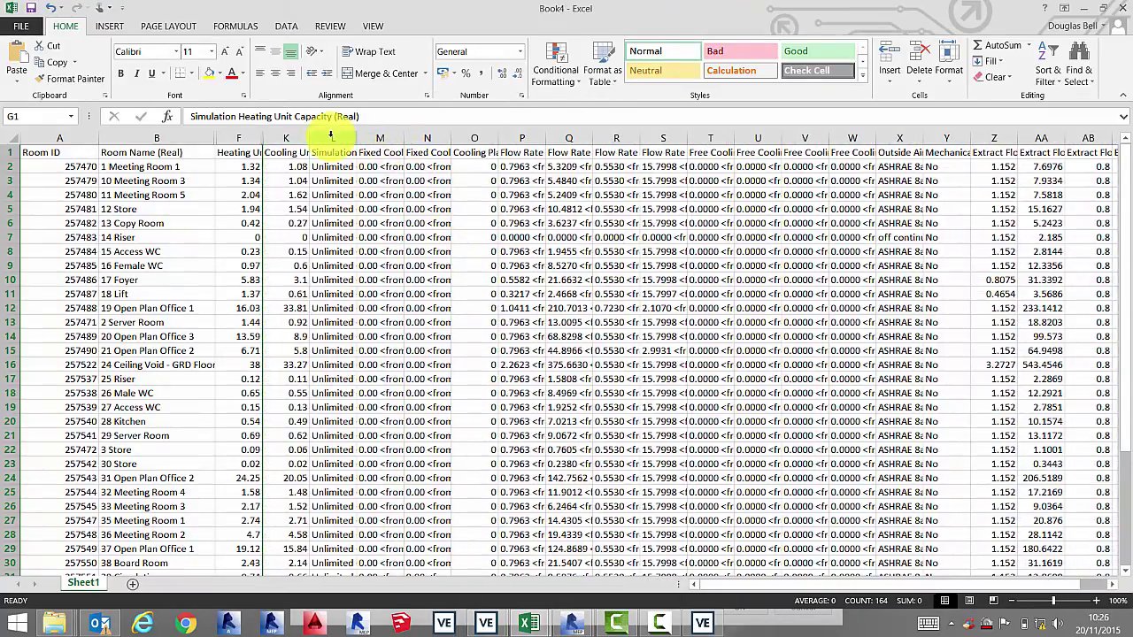
# Hide the unneeded columns L through AE
pyautogui.click(331, 137)
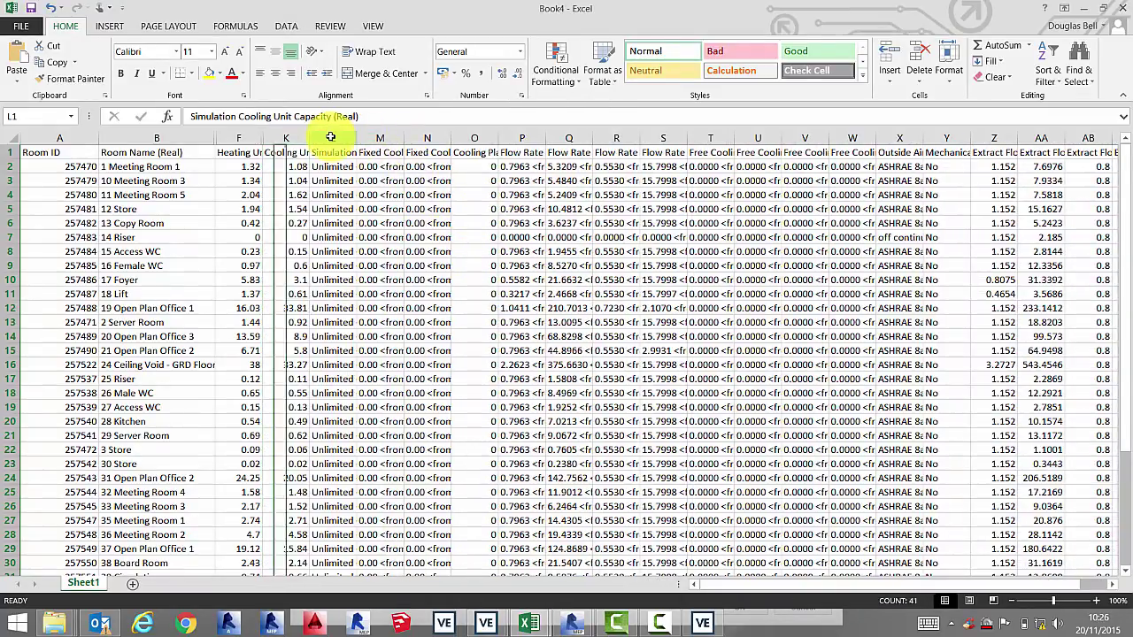
pyautogui.click(1112, 585)
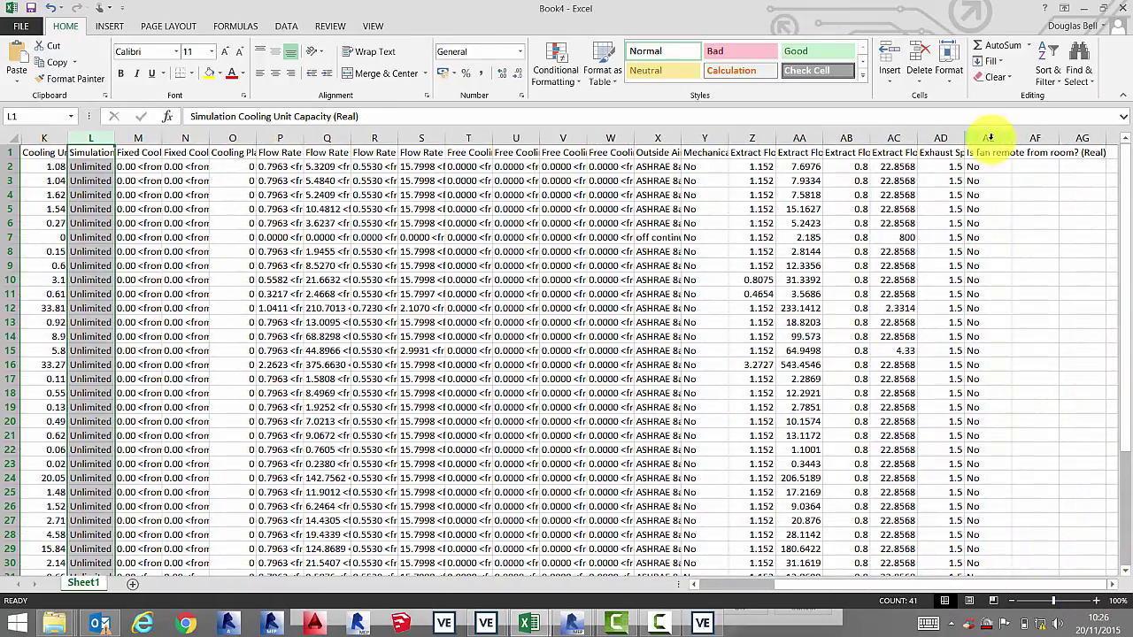
pyautogui.keyDown('shift'); pyautogui.click(990, 139); pyautogui.keyUp('shift')
pyautogui.rightClick(987, 141)
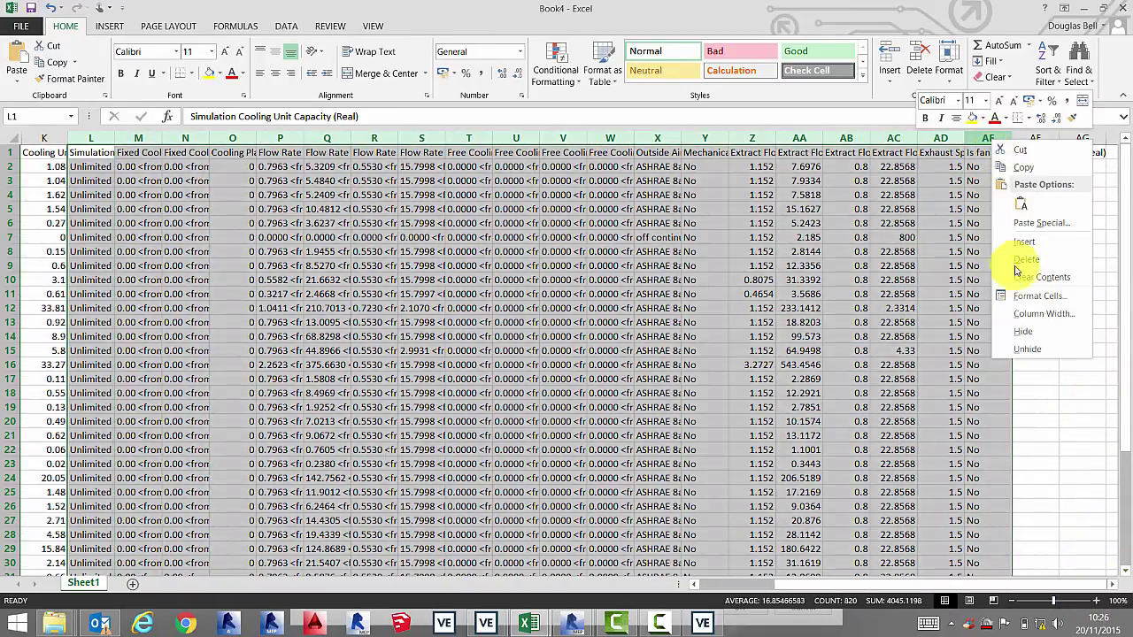
pyautogui.click(1026, 328)
pyautogui.moveTo(771, 586); pyautogui.dragTo(713, 591)
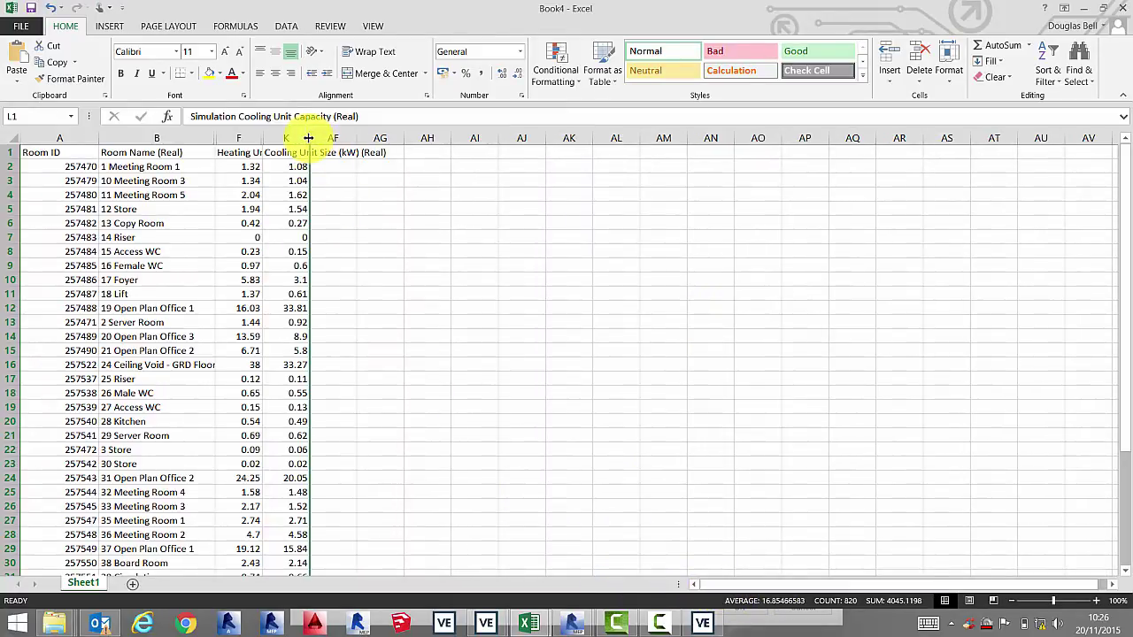
# Widen the cooling size, heating size and room name columns so headers and names fit
pyautogui.moveTo(308, 139); pyautogui.dragTo(363, 138)
pyautogui.click(269, 138)
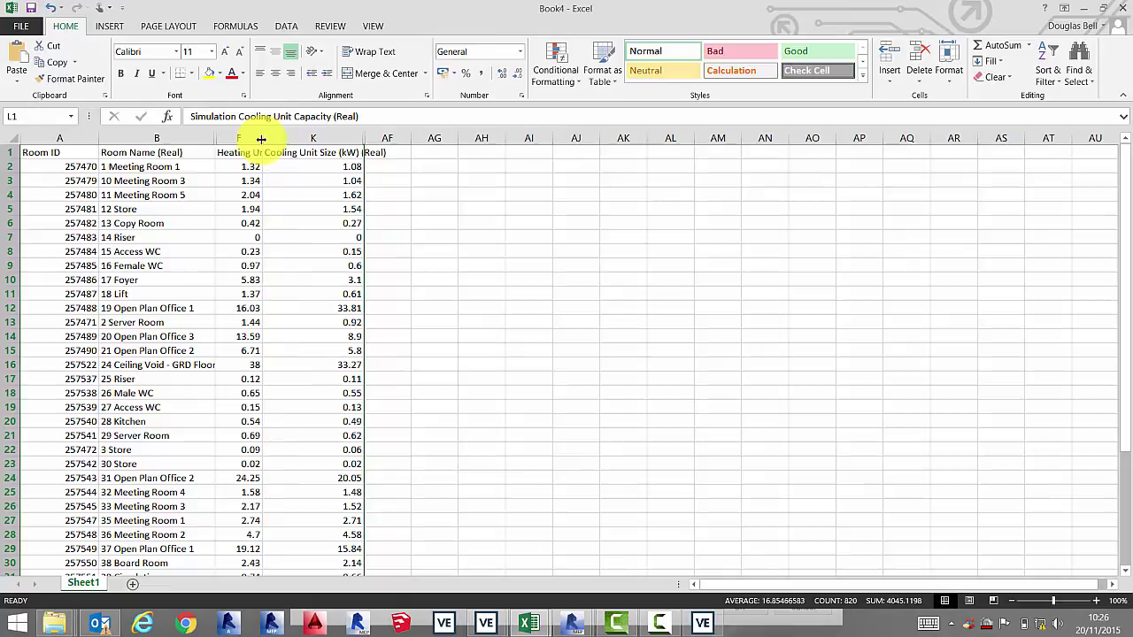
pyautogui.moveTo(261, 139); pyautogui.dragTo(347, 140)
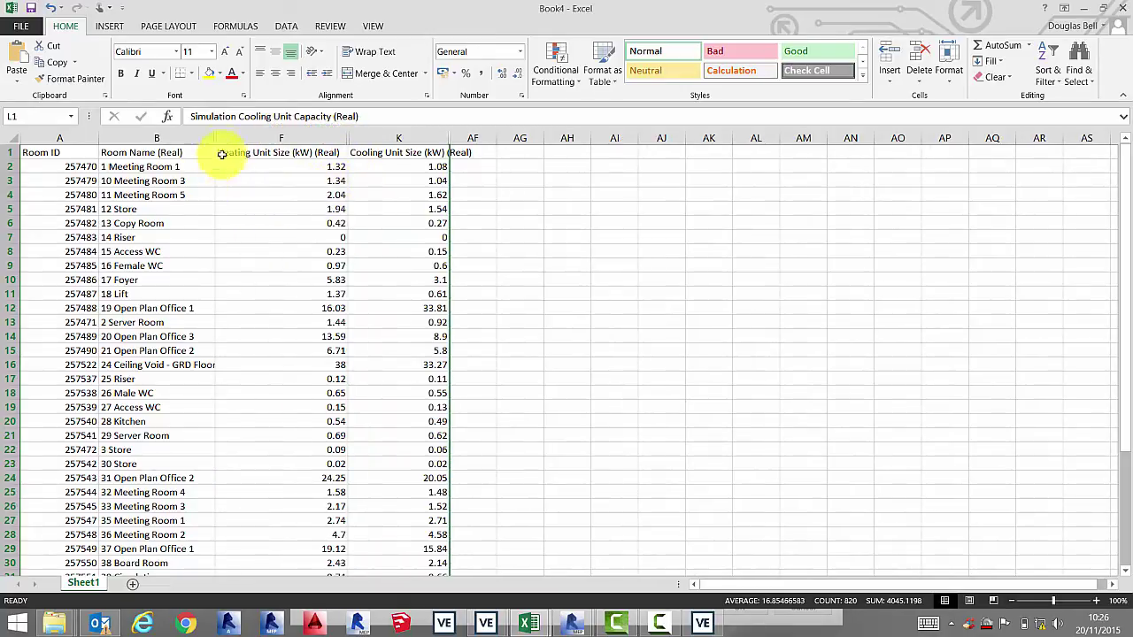
pyautogui.moveTo(218, 137); pyautogui.dragTo(288, 139)
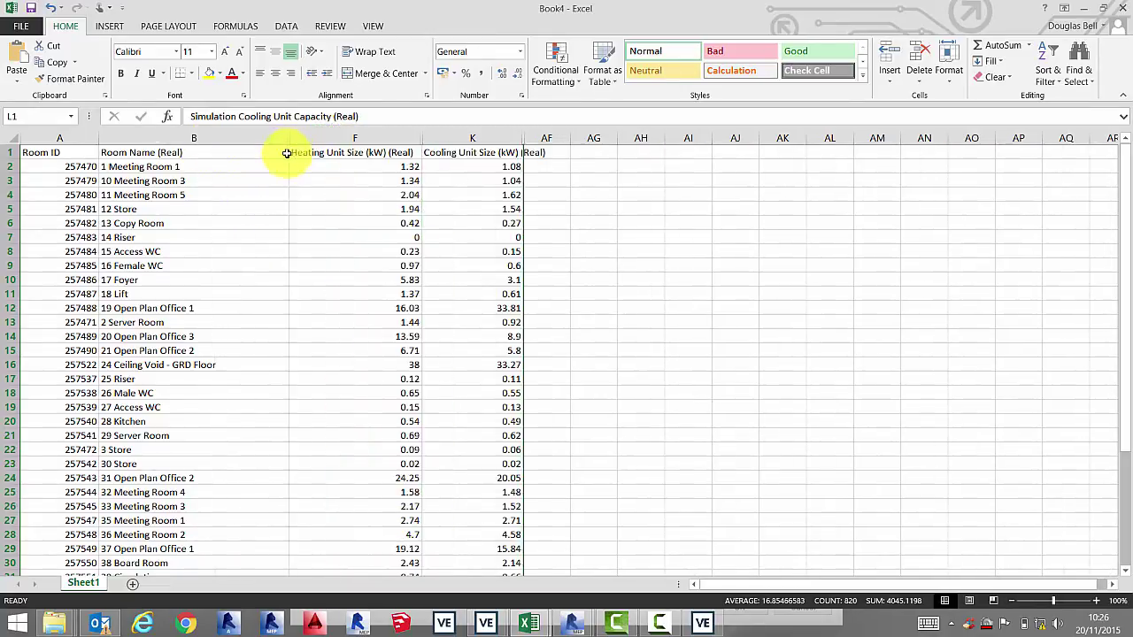
pyautogui.moveTo(98, 138); pyautogui.dragTo(159, 138)
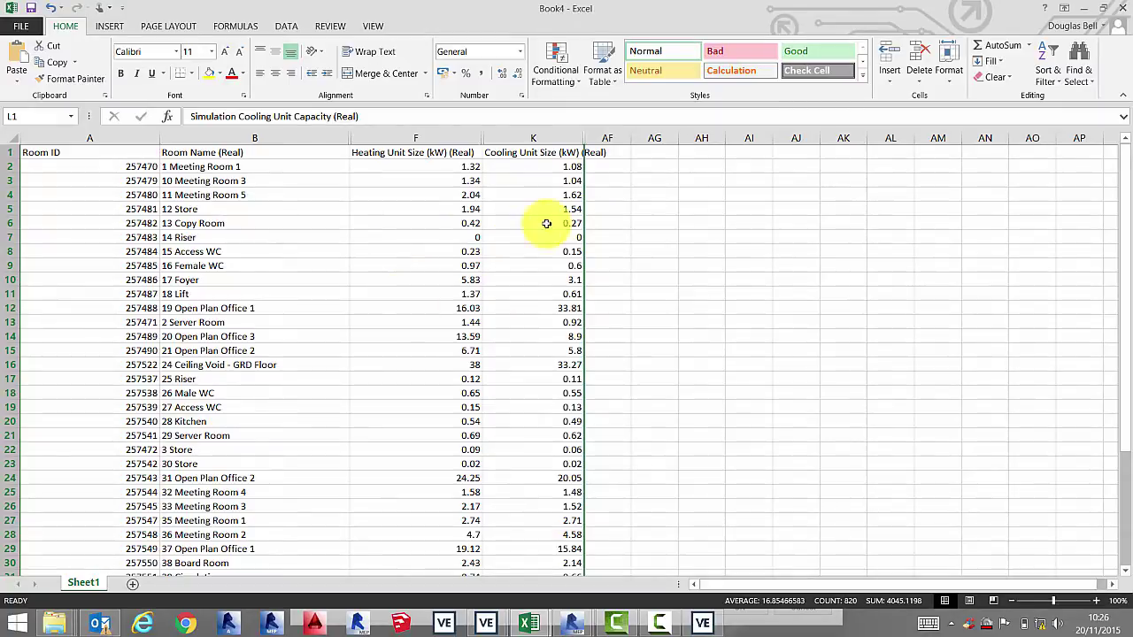
pyautogui.click(9, 153)
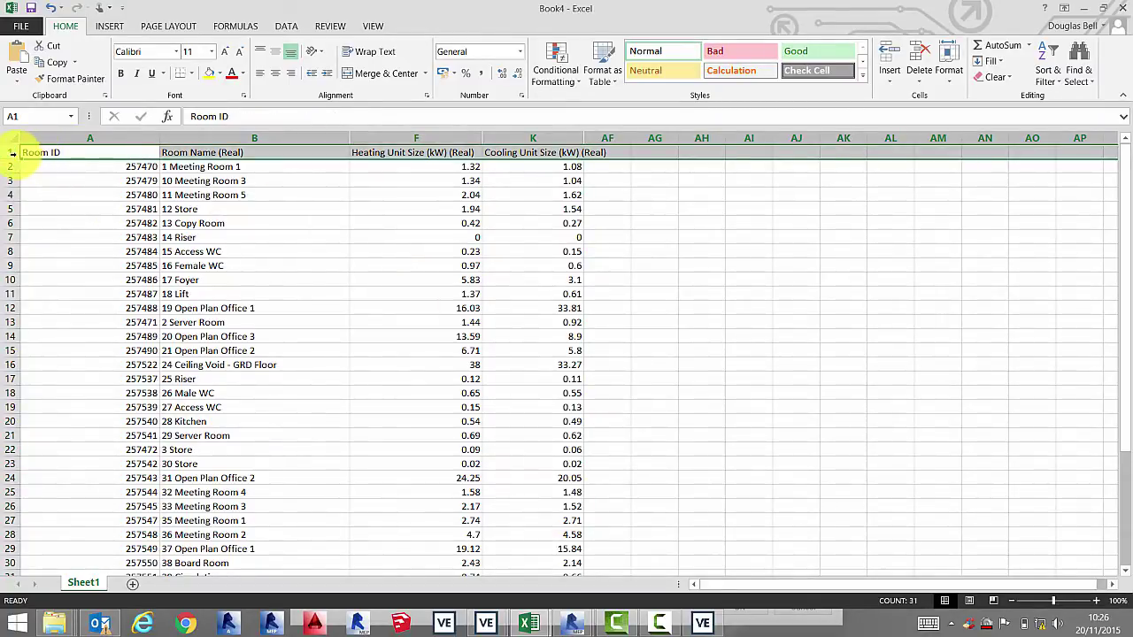
# Delete the header row and sort all rows by Room ID, smallest to largest
pyautogui.rightClick(9, 152)
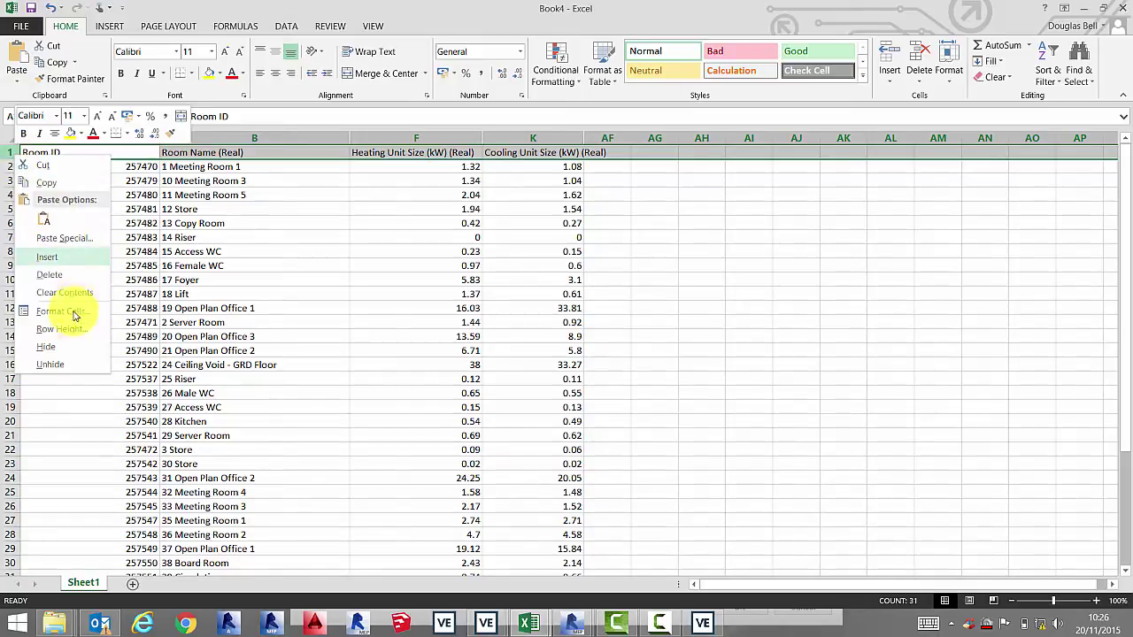
pyautogui.click(50, 275)
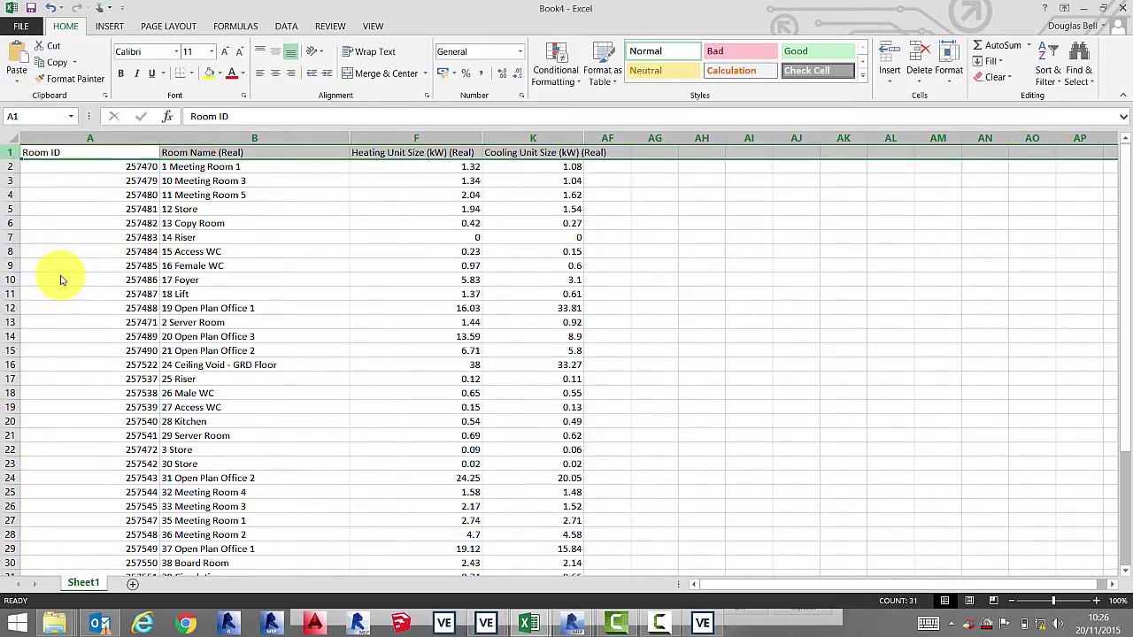
pyautogui.click(93, 139)
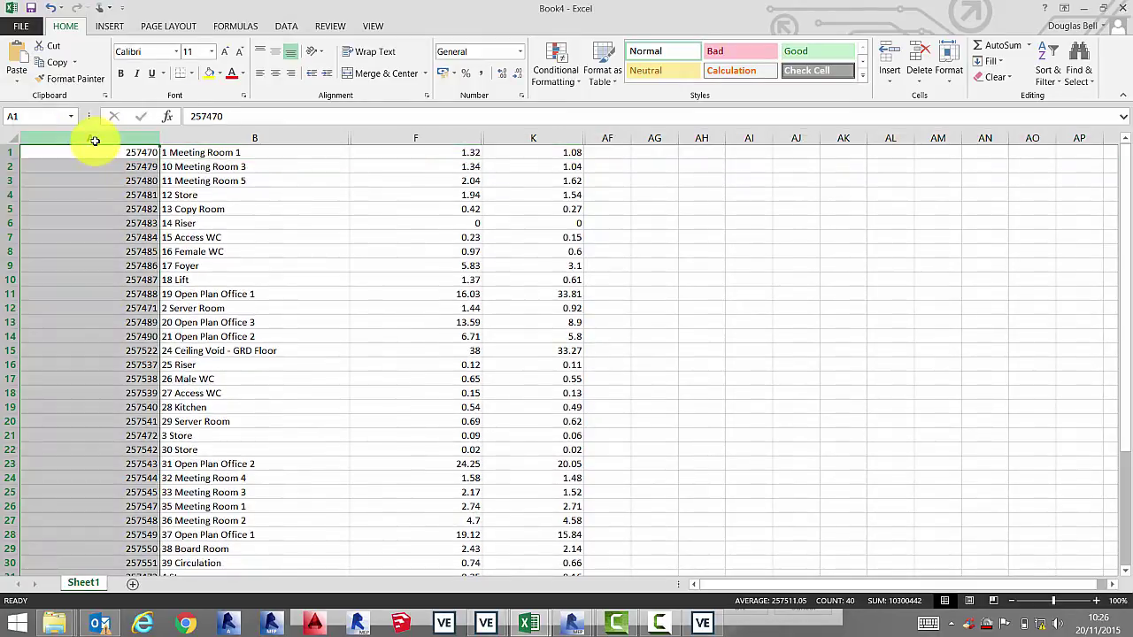
pyautogui.click(1047, 70)
pyautogui.click(1039, 100)
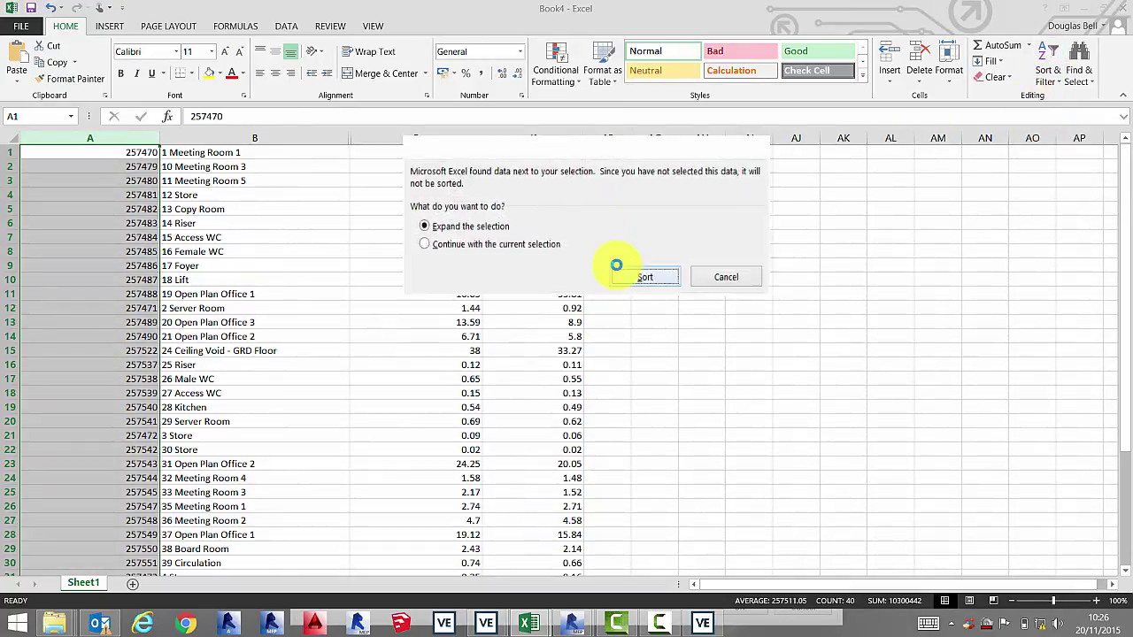
pyautogui.click(637, 266)
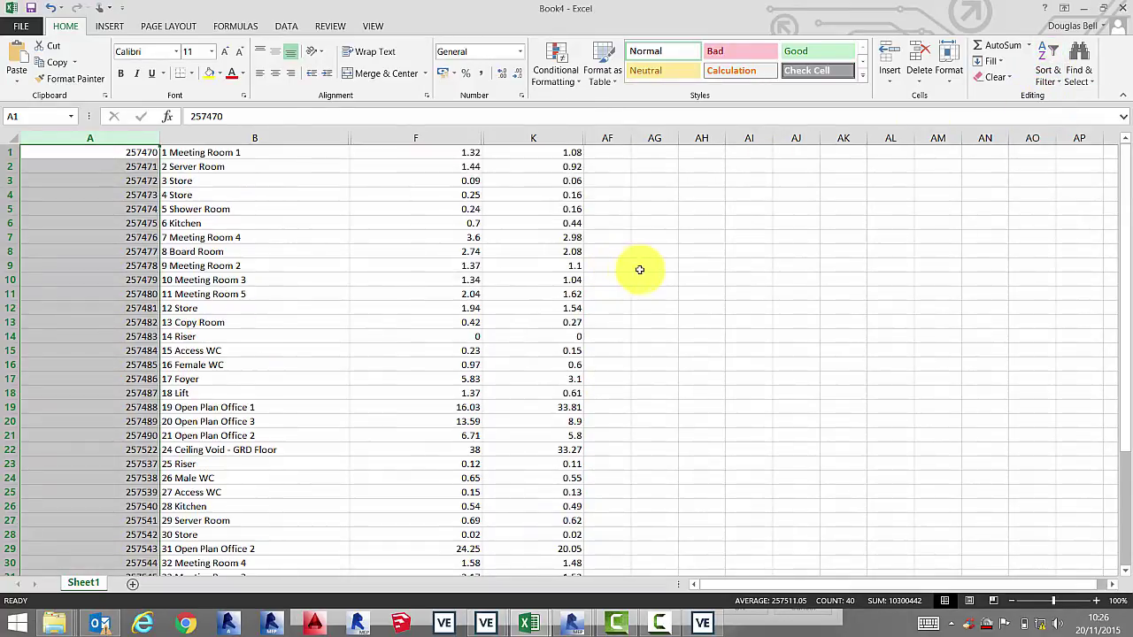
pyautogui.click(463, 151)
# Copy the heating size column F and switch to Space Schedule 5.xlsx
pyautogui.click(457, 138)
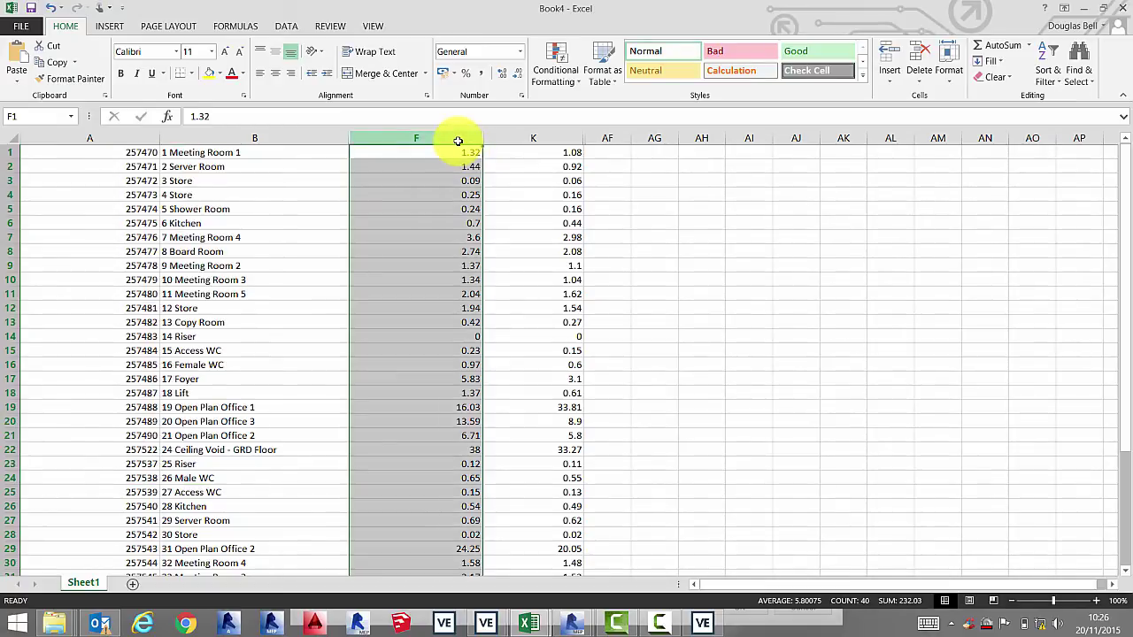
pyautogui.hotkey('ctrl', 'c')
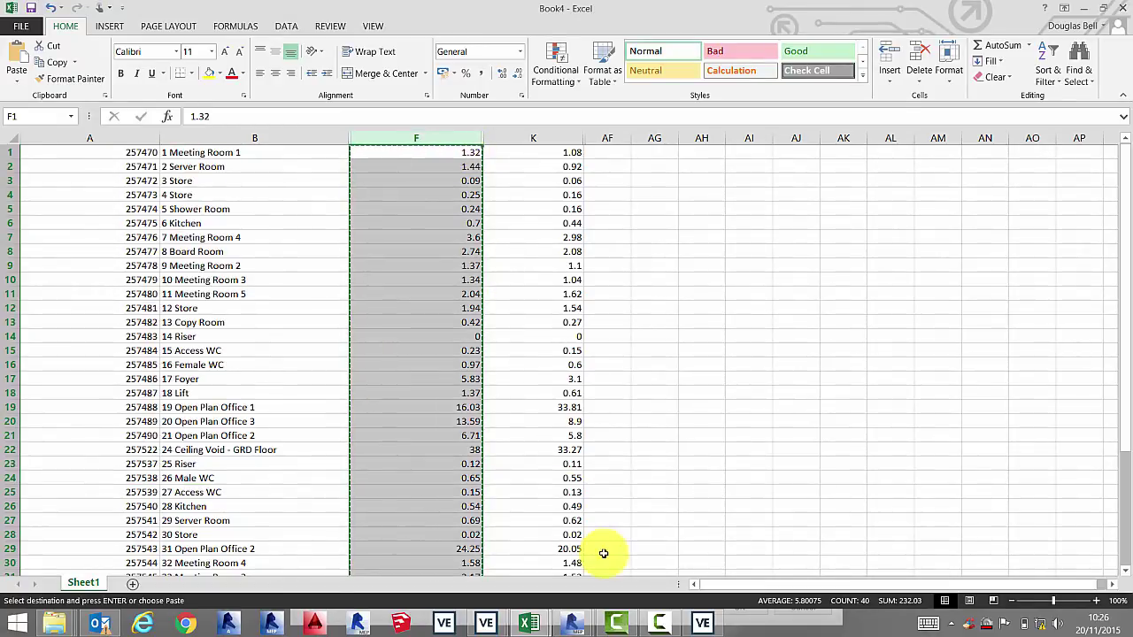
pyautogui.moveTo(547, 622)
pyautogui.click(624, 577)
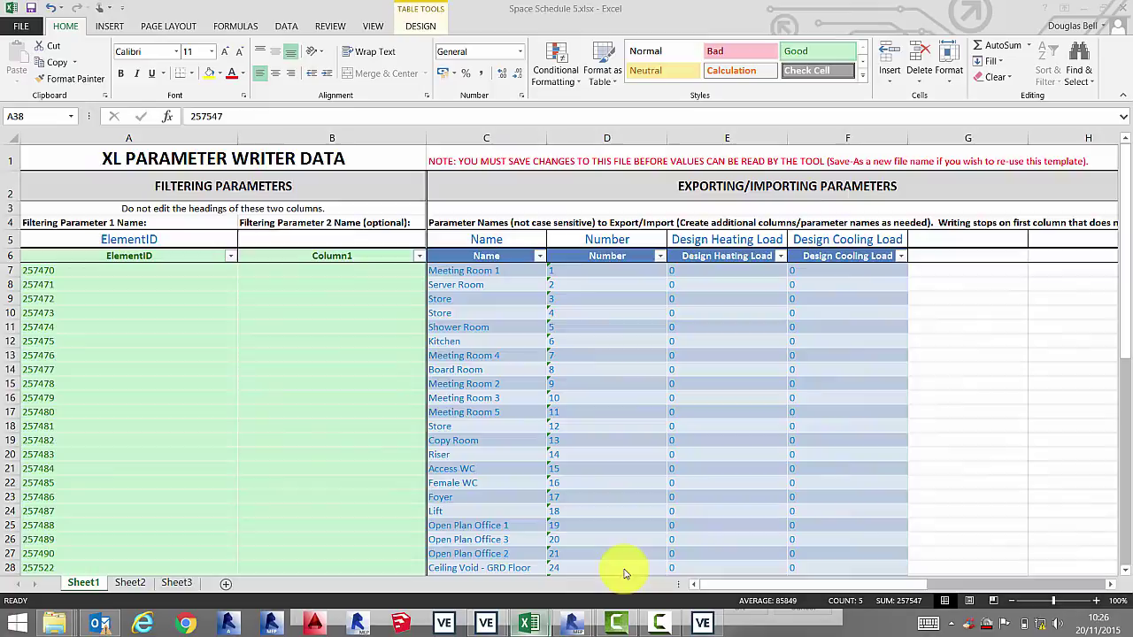
# Paste heating sizes into E7 and Book4's column K cooling sizes into F7 of Space Schedule 5
pyautogui.click(702, 270)
pyautogui.hotkey('ctrl', 'v')
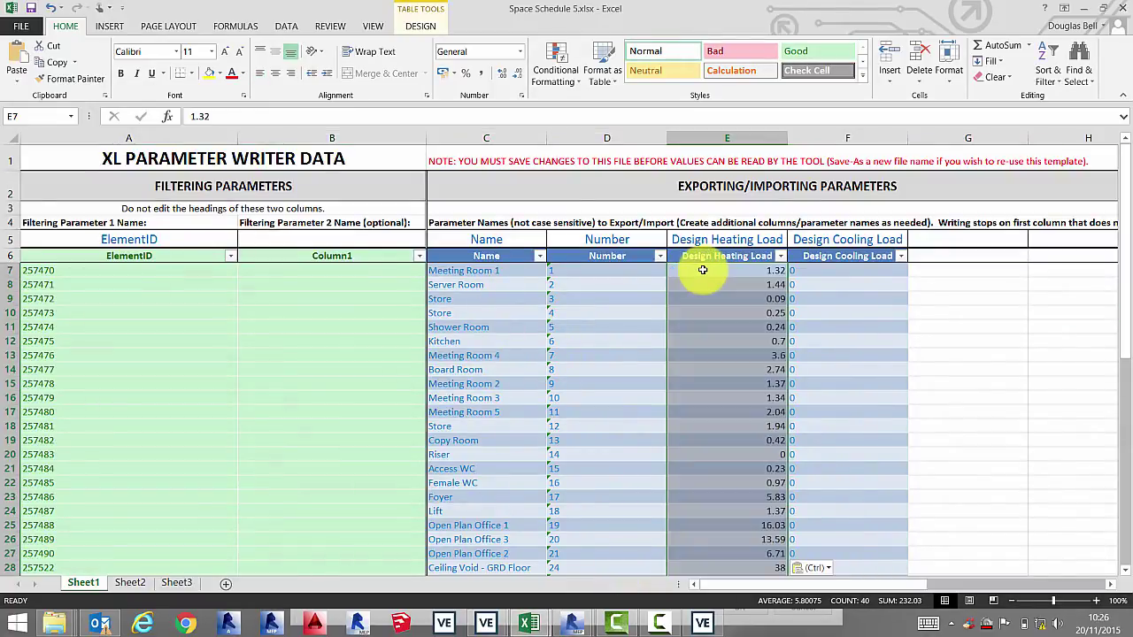
pyautogui.moveTo(535, 627)
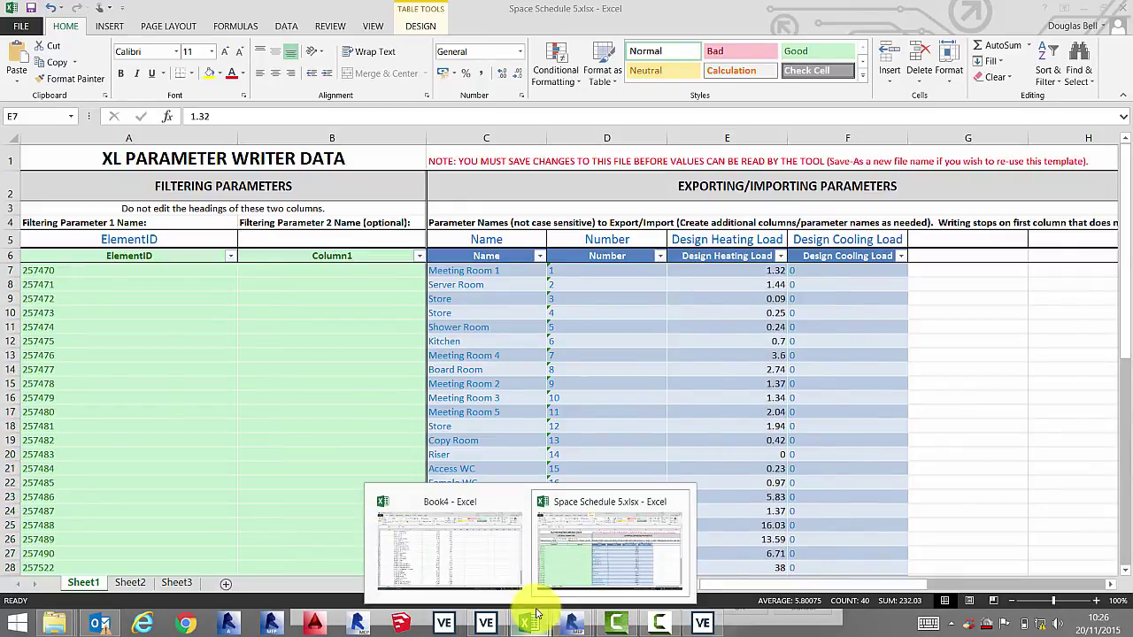
pyautogui.click(460, 580)
pyautogui.click(560, 139)
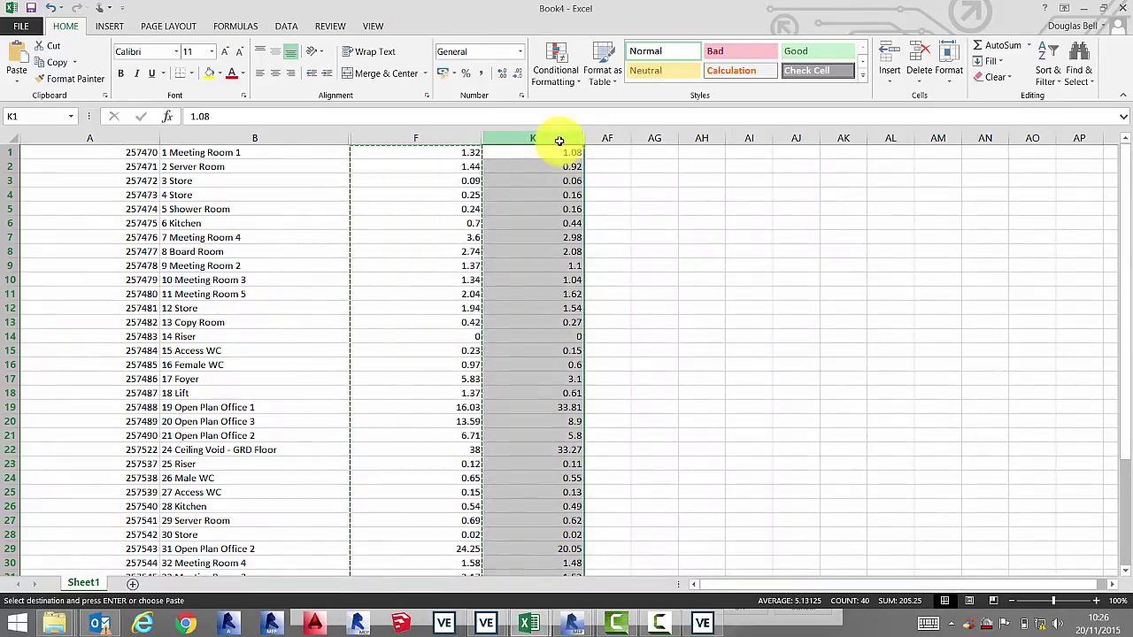
pyautogui.hotkey('ctrl', 'c')
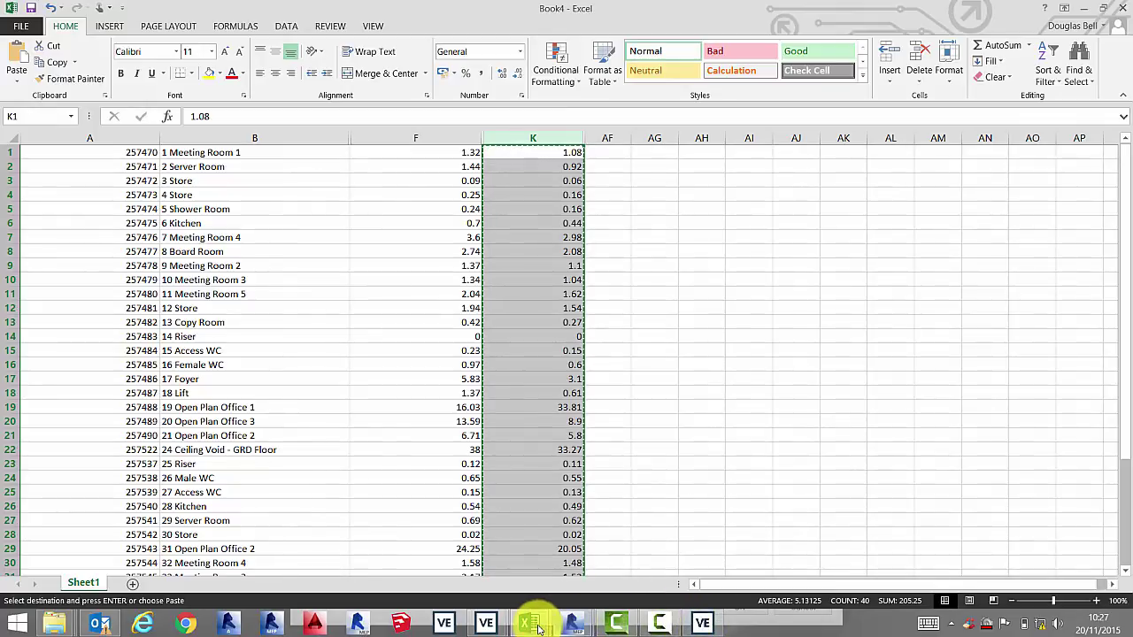
pyautogui.moveTo(531, 622)
pyautogui.click(658, 581)
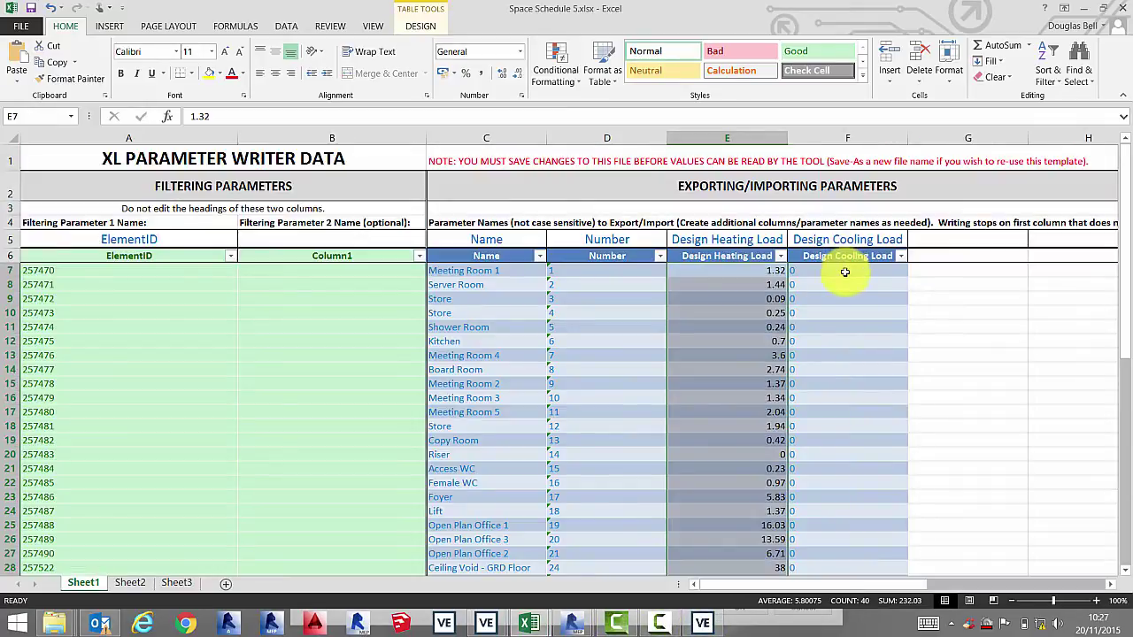
pyautogui.click(846, 271)
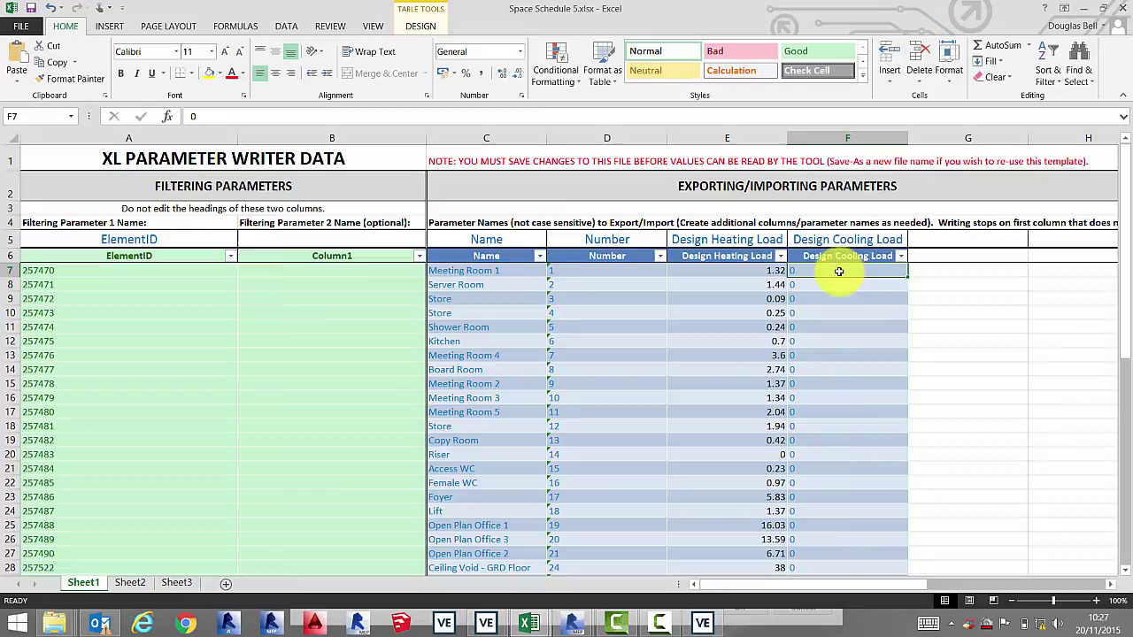
pyautogui.hotkey('ctrl', 'v')
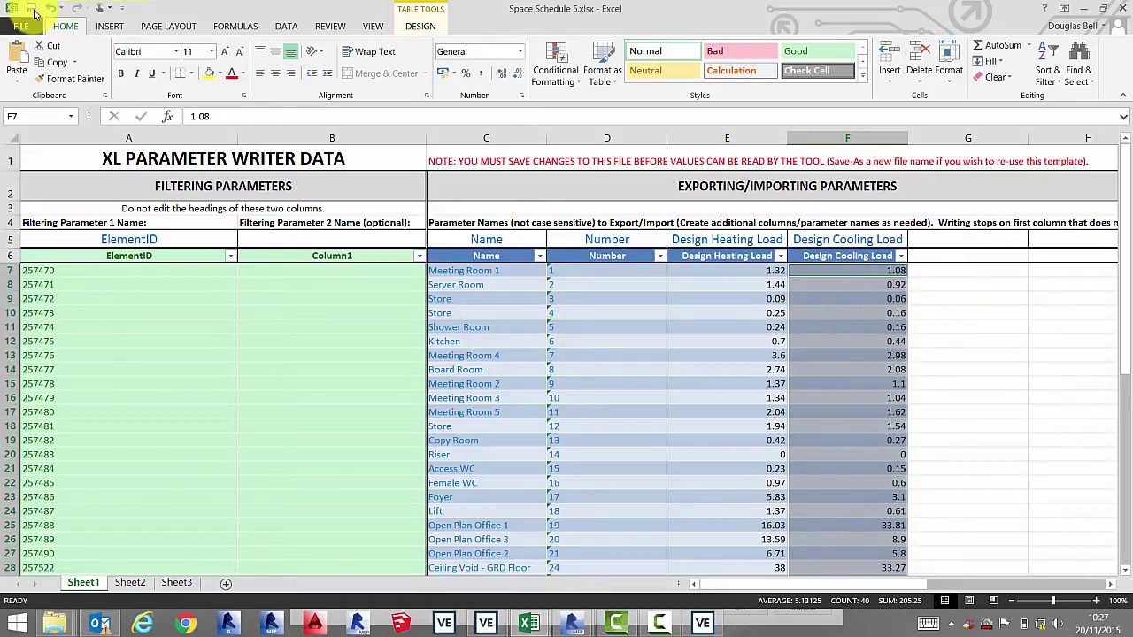
# Import the updated spreadsheet into Revit with Parameter Transformer's Excel-to-Revit import, then close it
pyautogui.moveTo(576, 623)
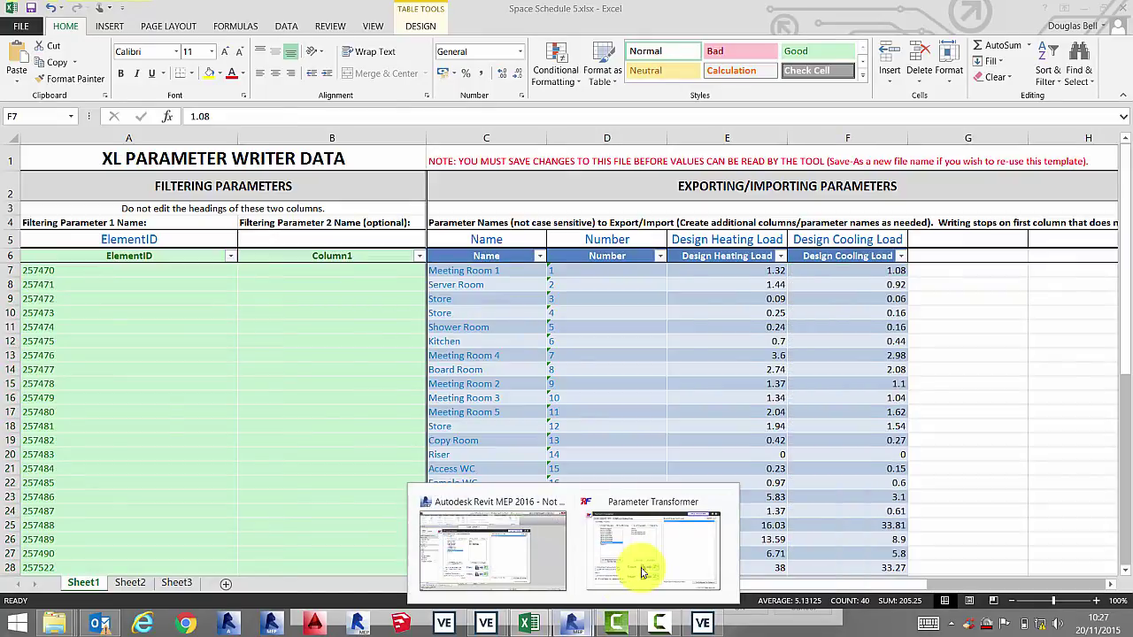
pyautogui.moveTo(631, 561)
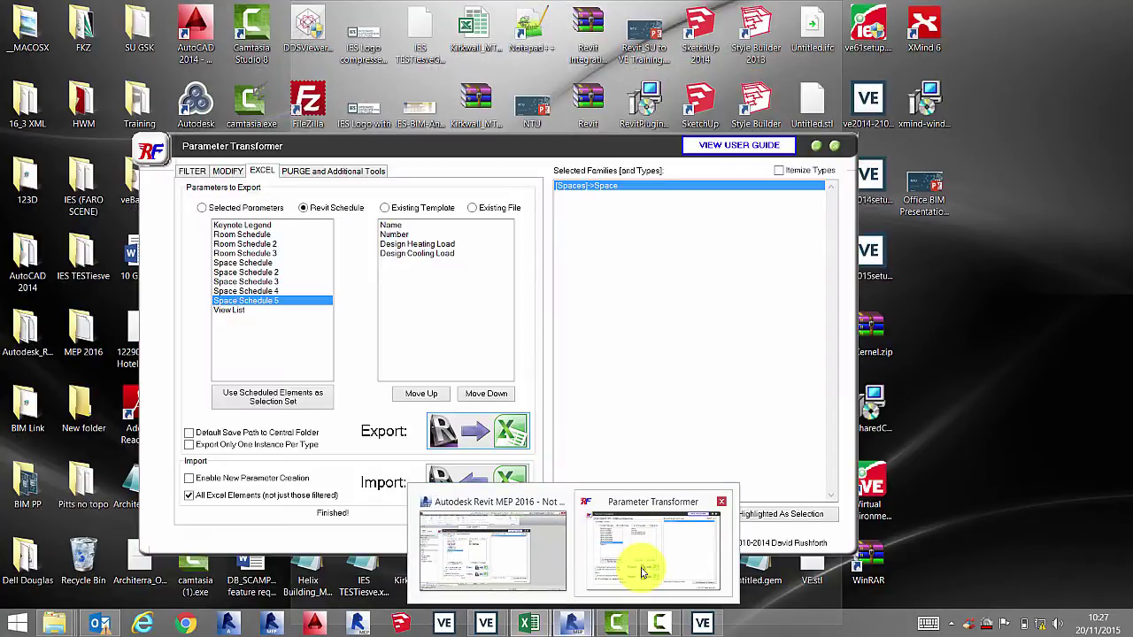
pyautogui.click(642, 571)
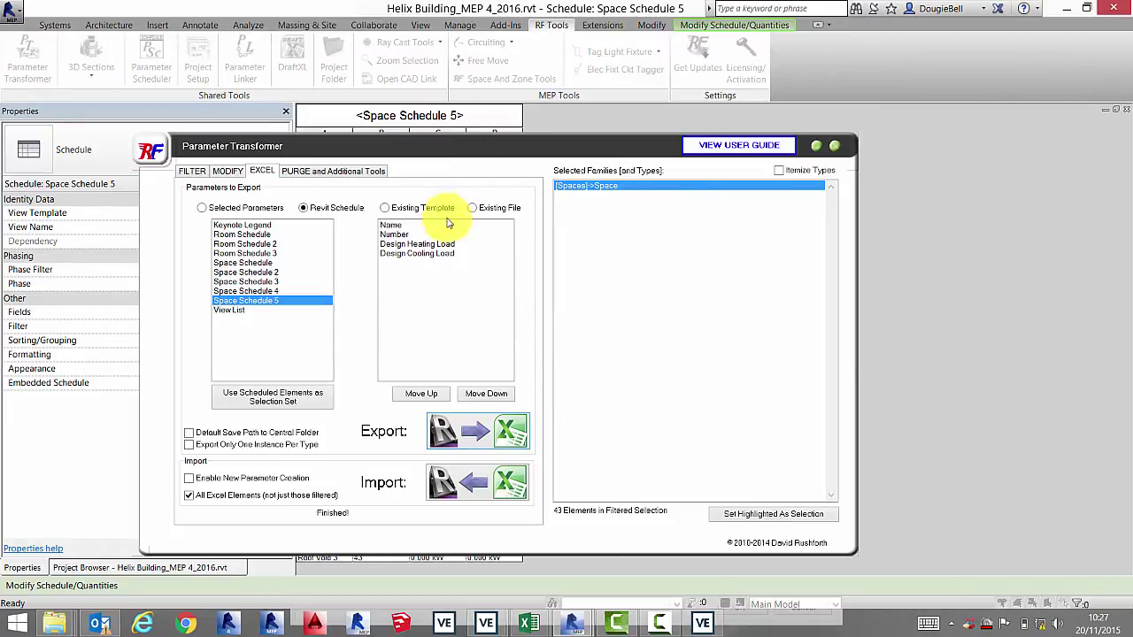
pyautogui.click(484, 485)
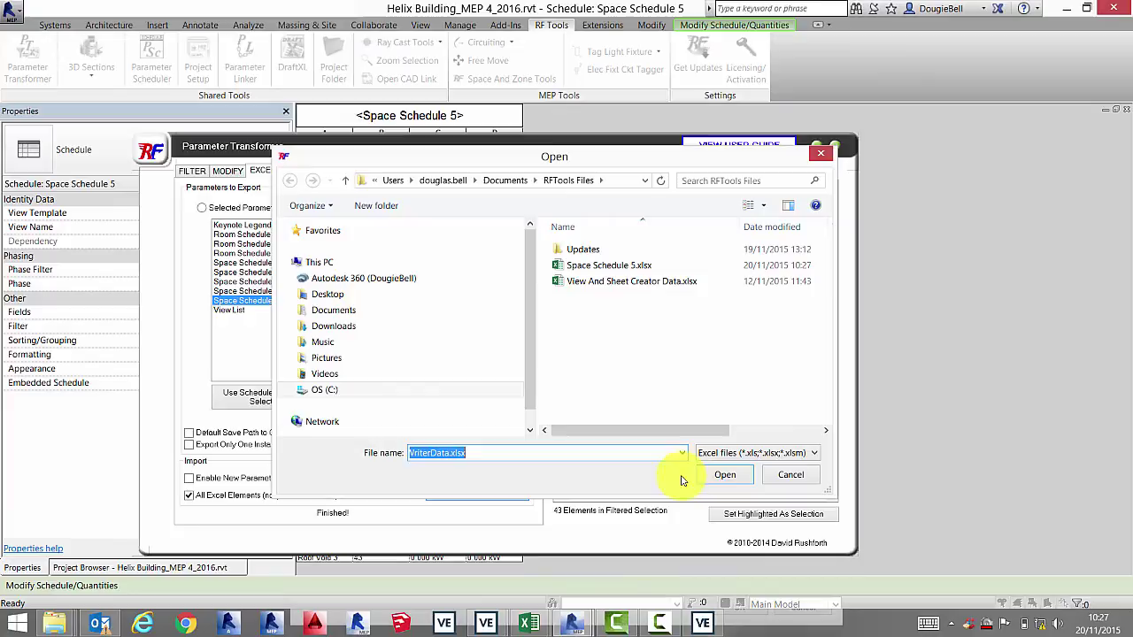
pyautogui.click(723, 481)
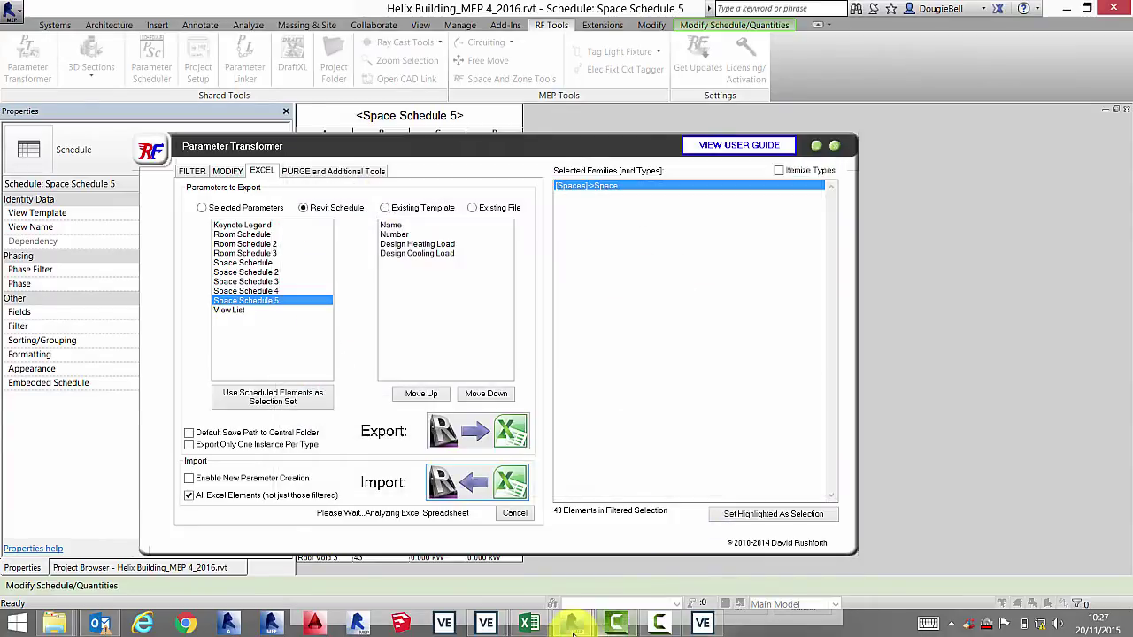
pyautogui.moveTo(573, 624)
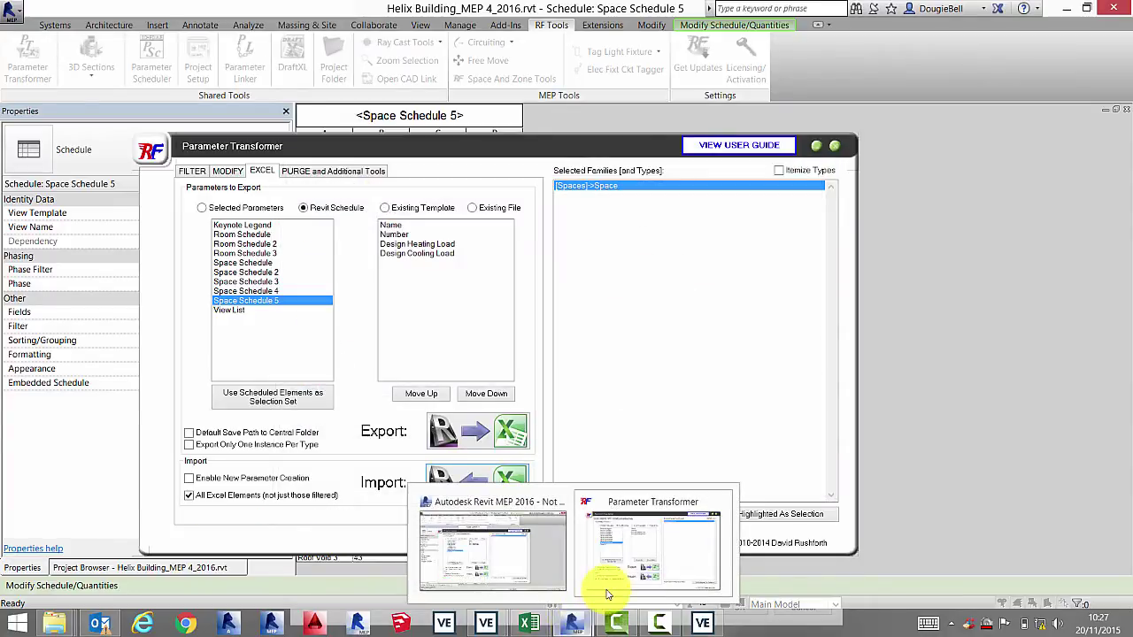
pyautogui.moveTo(609, 587)
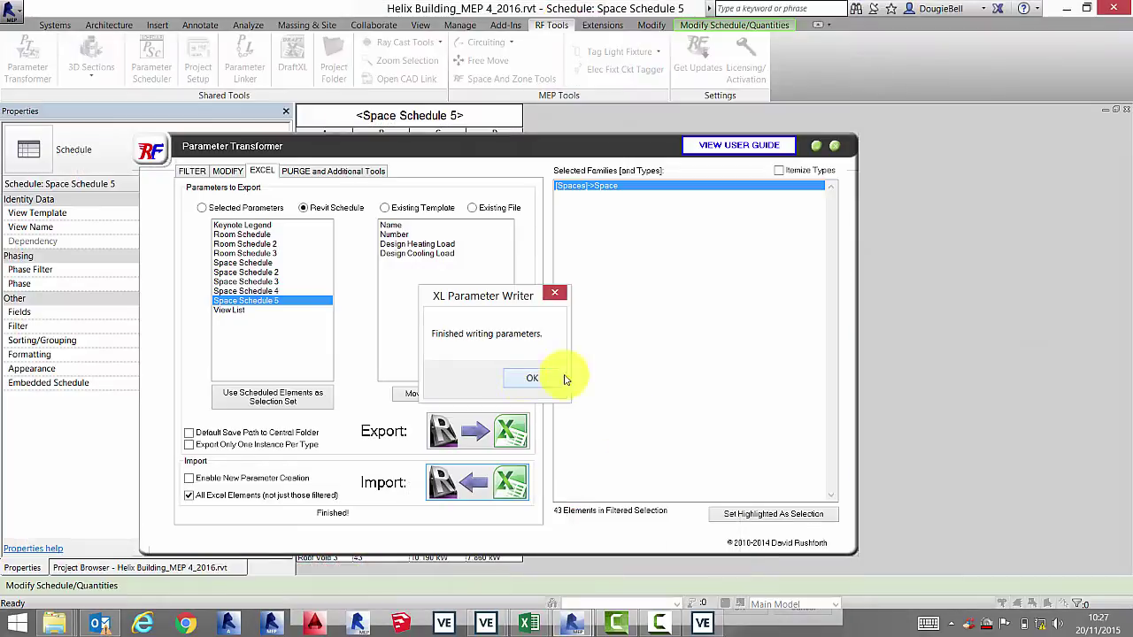
pyautogui.click(535, 379)
pyautogui.click(838, 148)
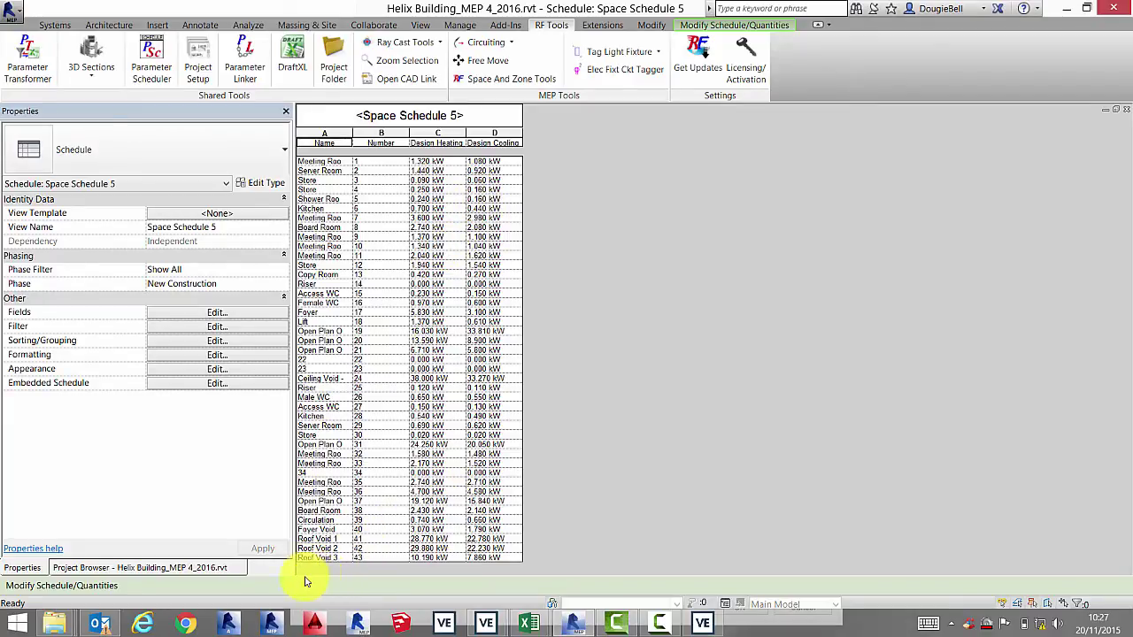
# Show the Project Browser, then restore Space Schedule 5 and drag it down to reveal the Ground Floor plan
pyautogui.click(226, 568)
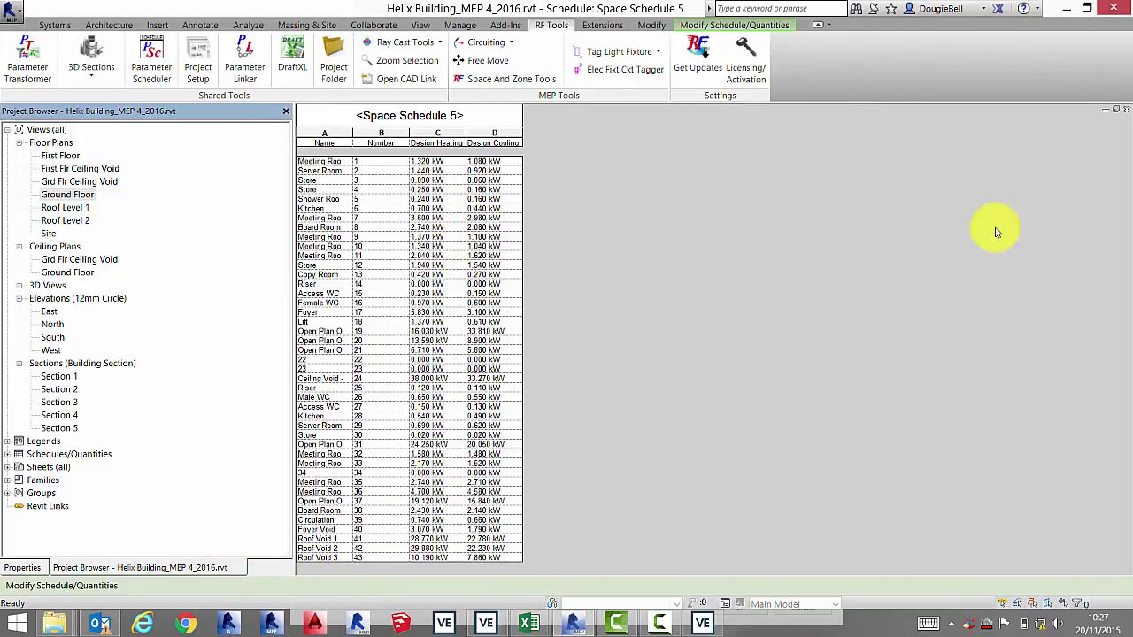
pyautogui.click(1115, 109)
pyautogui.moveTo(825, 123); pyautogui.dragTo(850, 316)
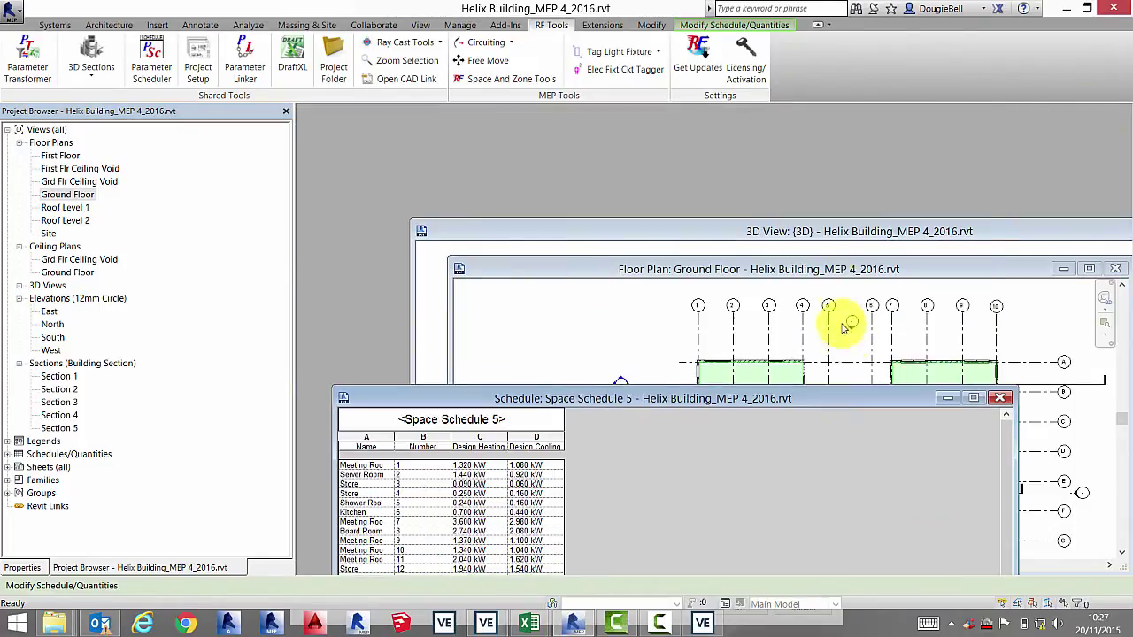